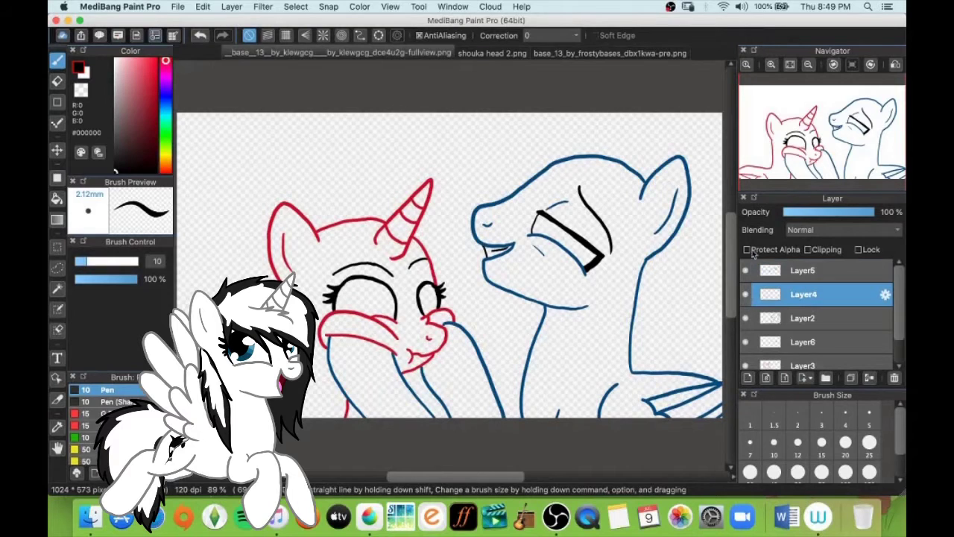
# Protect alpha on the unicorn's line layers and recolor its red linework grey #6A6A6A with the pen.
pyautogui.click(747, 249)
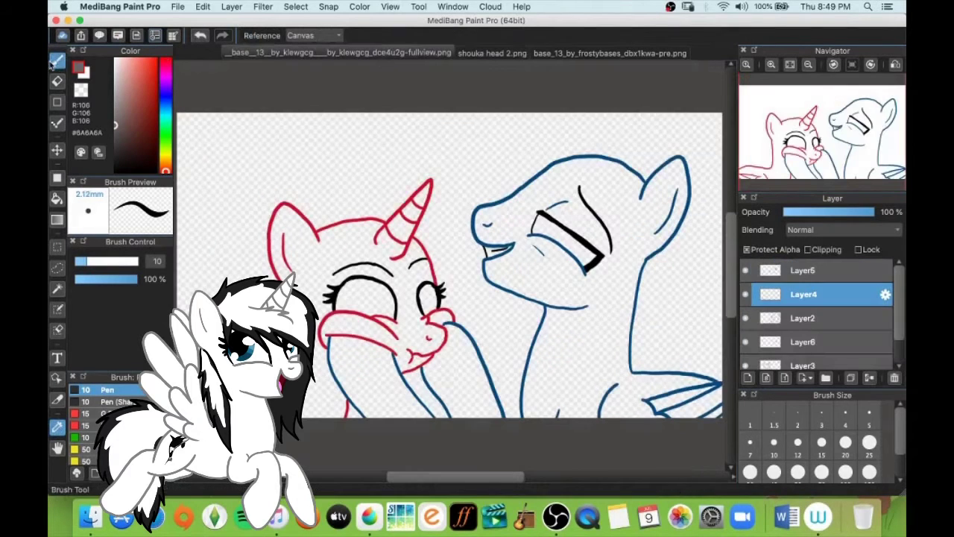
pyautogui.click(55, 64)
pyautogui.moveTo(88, 261); pyautogui.dragTo(140, 262)
pyautogui.moveTo(335, 339); pyautogui.dragTo(390, 358)
pyautogui.click(793, 364)
pyautogui.click(747, 250)
pyautogui.moveTo(304, 238)
pyautogui.mouseDown()
pyautogui.moveTo(304, 310)
pyautogui.moveTo(428, 192)
pyautogui.moveTo(342, 303)
pyautogui.mouseUp()
# Protect alpha on Layer2 and recolor the second pony's blue lines with yellow #D7B32E sampled from the base_13_by_frostybases drawing.
pyautogui.click(791, 318)
pyautogui.click(747, 249)
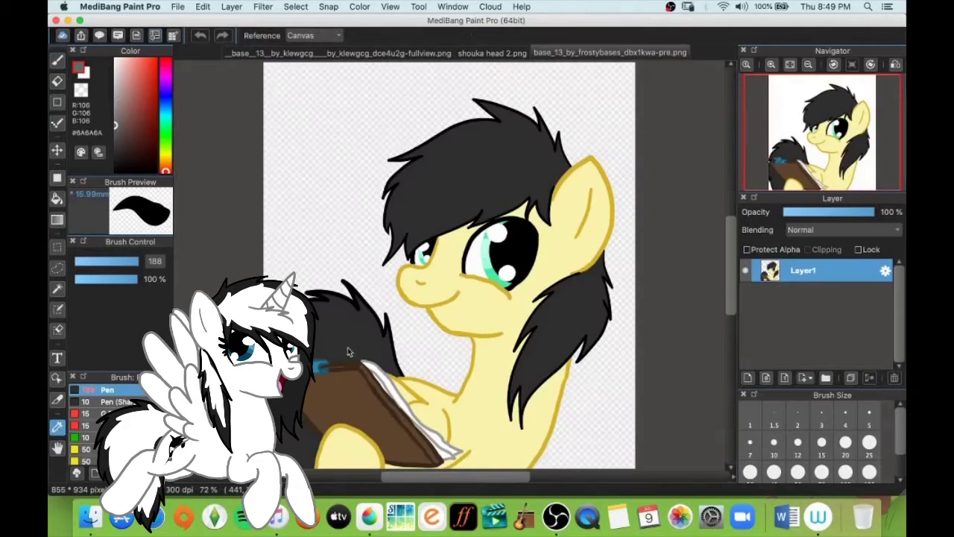
pyautogui.keyDown('alt'); pyautogui.click(470, 338); pyautogui.keyUp('alt')
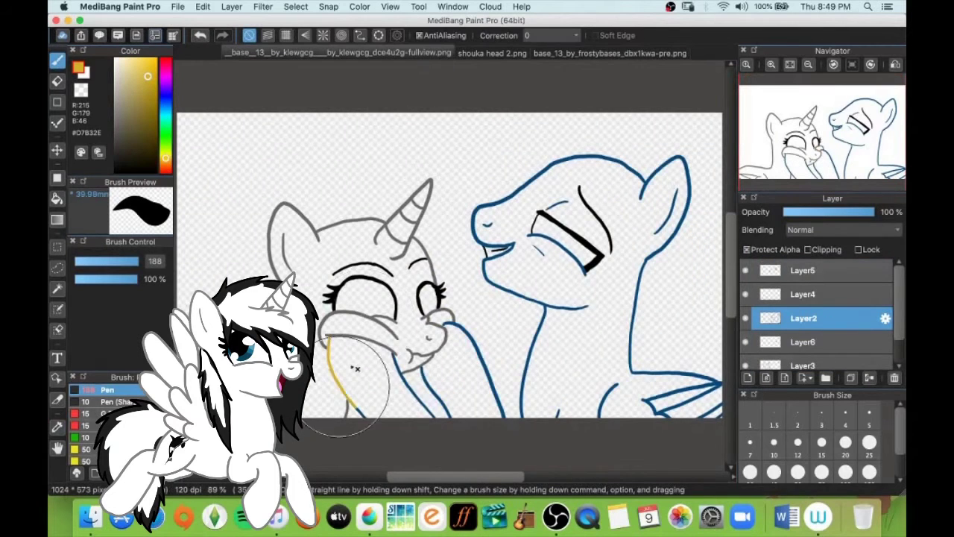
pyautogui.moveTo(485, 216); pyautogui.dragTo(613, 331)
pyautogui.moveTo(639, 296); pyautogui.dragTo(689, 395)
# Recolor the second pony's teeth lines grey #6A6A6A on Layer6, sampling the grey from the unicorn's outline.
pyautogui.click(802, 269)
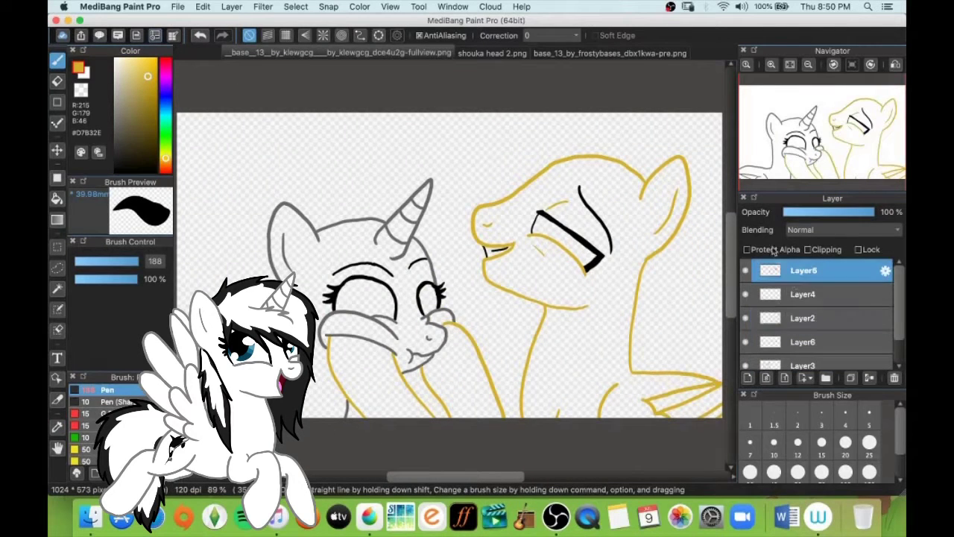
pyautogui.keyDown('alt'); pyautogui.click(397, 208); pyautogui.keyUp('alt')
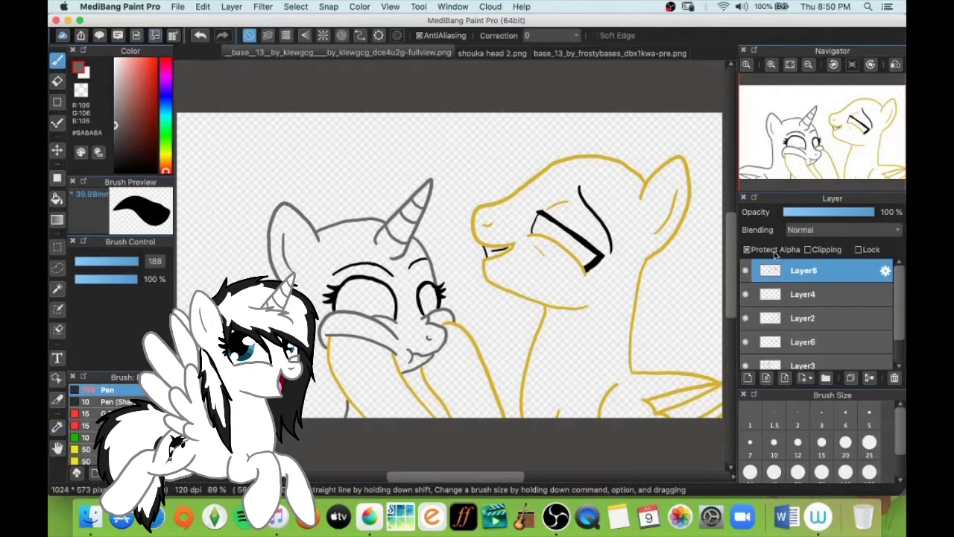
pyautogui.click(764, 291)
pyautogui.scroll(-3, 754, 307)
pyautogui.click(756, 332)
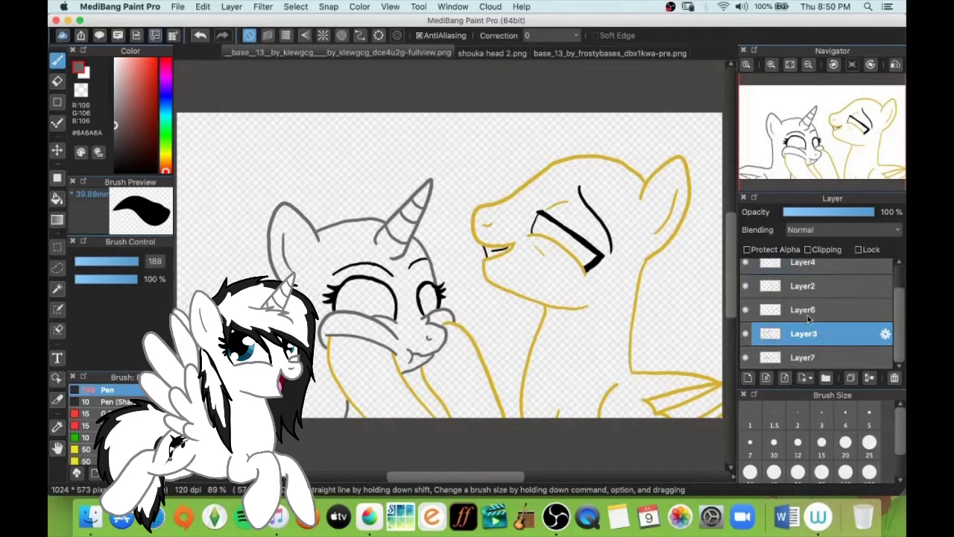
pyautogui.click(753, 306)
pyautogui.click(490, 250)
pyautogui.press('super+z')
pyautogui.click(771, 251)
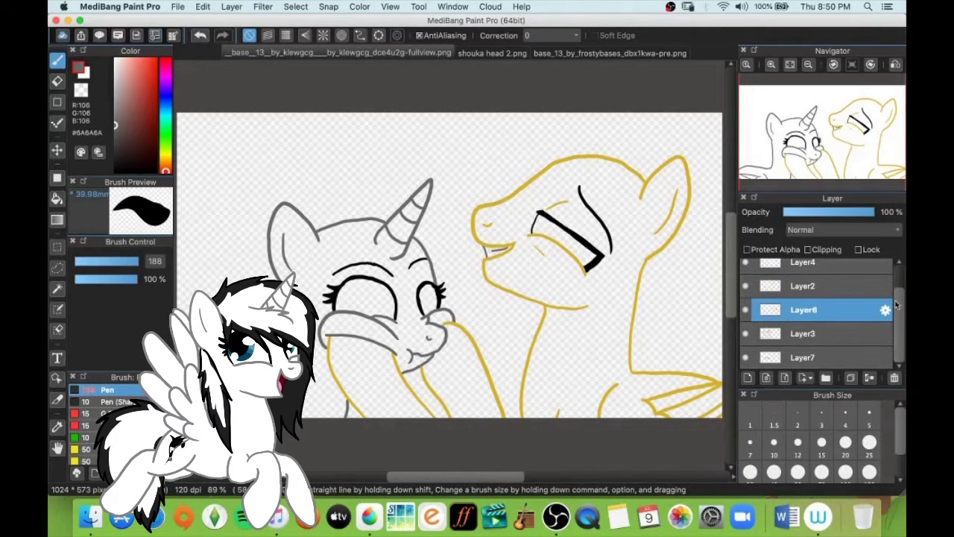
# Erase stray line ends around the unicorn's smaller eye on the topmost layer with a 5.9 px eraser.
pyautogui.moveTo(897, 305); pyautogui.dragTo(896, 277)
pyautogui.click(812, 270)
pyautogui.click(58, 81)
pyautogui.click(78, 260)
pyautogui.click(771, 66)
pyautogui.click(771, 66)
pyautogui.click(771, 65)
pyautogui.click(771, 65)
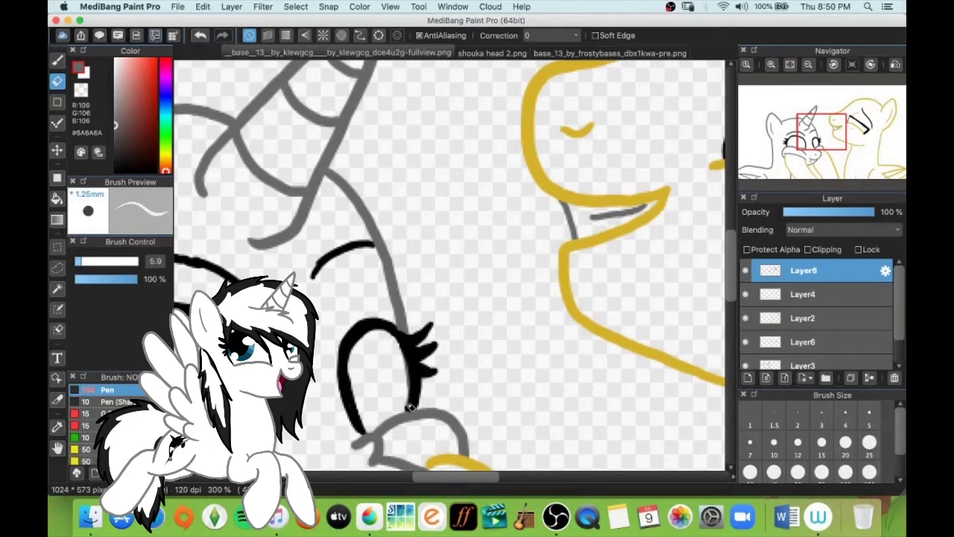
pyautogui.click(790, 64)
# Merge all the line-art layers into a single layer and add a new empty layer above it.
pyautogui.scroll(-3, 836, 304)
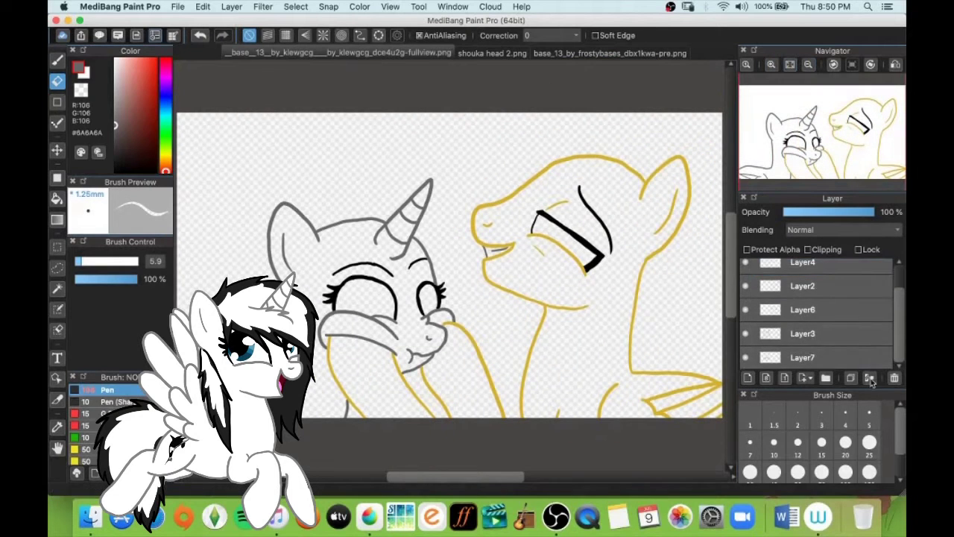
pyautogui.click(870, 378)
pyautogui.click(870, 378)
pyautogui.click(869, 378)
pyautogui.click(870, 378)
pyautogui.click(870, 377)
pyautogui.click(748, 377)
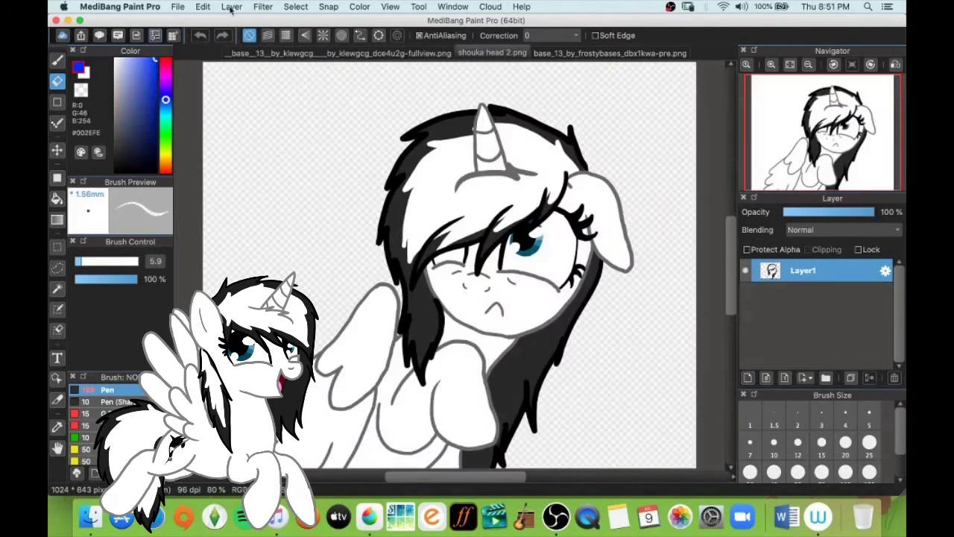
# Draw the unicorn's jagged fringe and upper mane outline on the new layer in blue #002EFE with a 15 px pen.
pyautogui.click(203, 6)
pyautogui.click(329, 56)
pyautogui.click(328, 56)
pyautogui.click(771, 65)
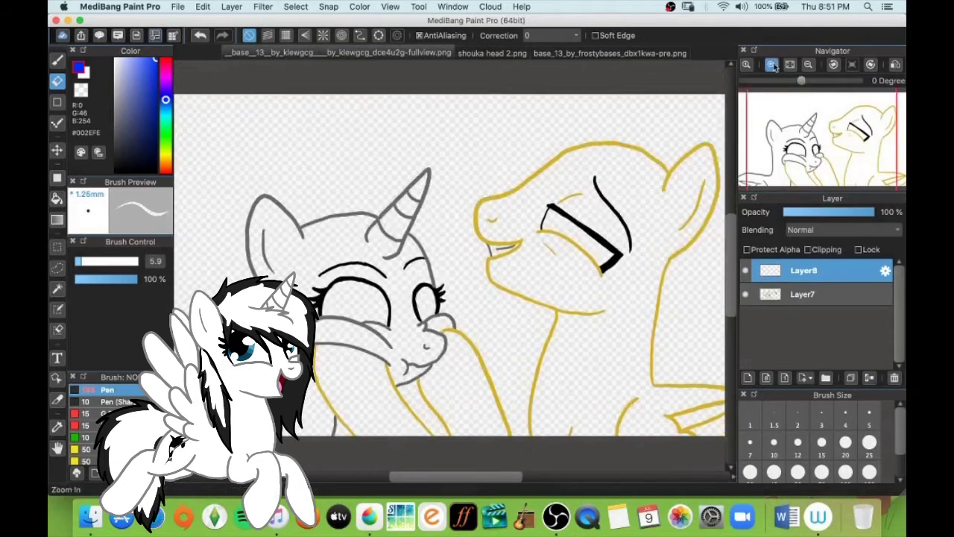
pyautogui.click(772, 65)
pyautogui.click(57, 61)
pyautogui.moveTo(344, 172); pyautogui.dragTo(374, 141)
pyautogui.press('super+z')
pyautogui.moveTo(108, 260); pyautogui.dragTo(94, 261)
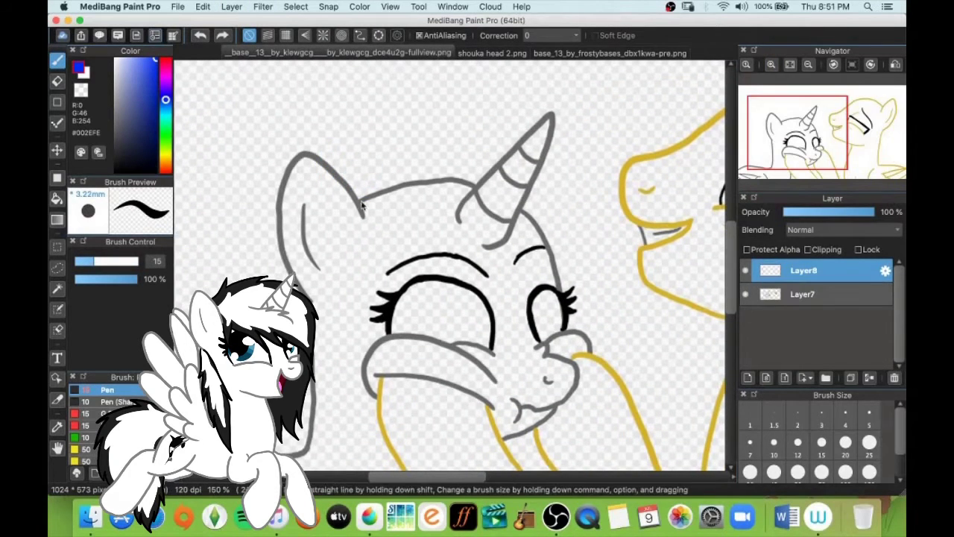
pyautogui.moveTo(360, 187)
pyautogui.mouseDown()
pyautogui.moveTo(368, 268)
pyautogui.moveTo(468, 286)
pyautogui.moveTo(596, 386)
pyautogui.mouseUp()
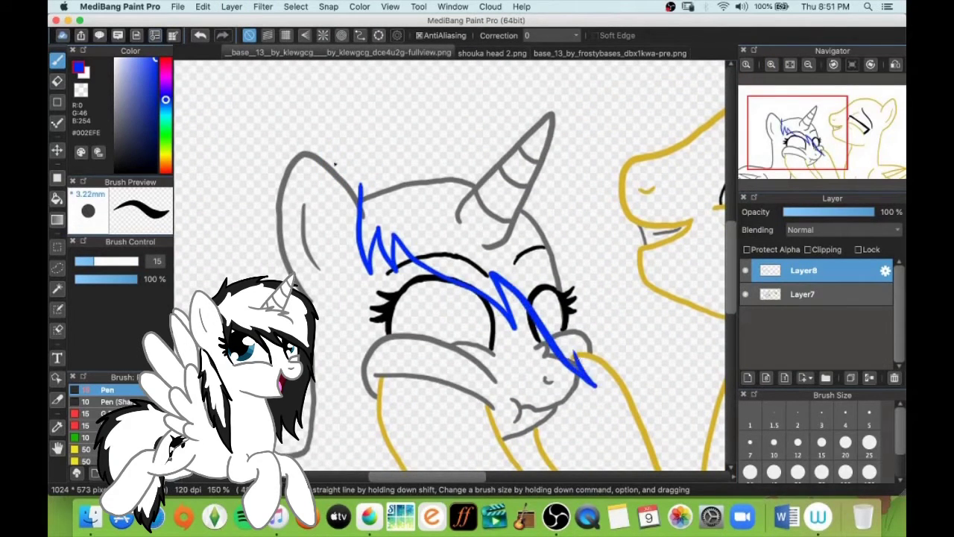
pyautogui.moveTo(337, 166)
pyautogui.mouseDown()
pyautogui.moveTo(612, 198)
pyautogui.moveTo(632, 403)
pyautogui.mouseUp()
# Draw a small blue mane tip between the forelegs at the canvas's lower edge.
pyautogui.scroll(-4, 494, 347)
pyautogui.hscroll(2, 494, 347)
pyautogui.moveTo(494, 337); pyautogui.dragTo(477, 336)
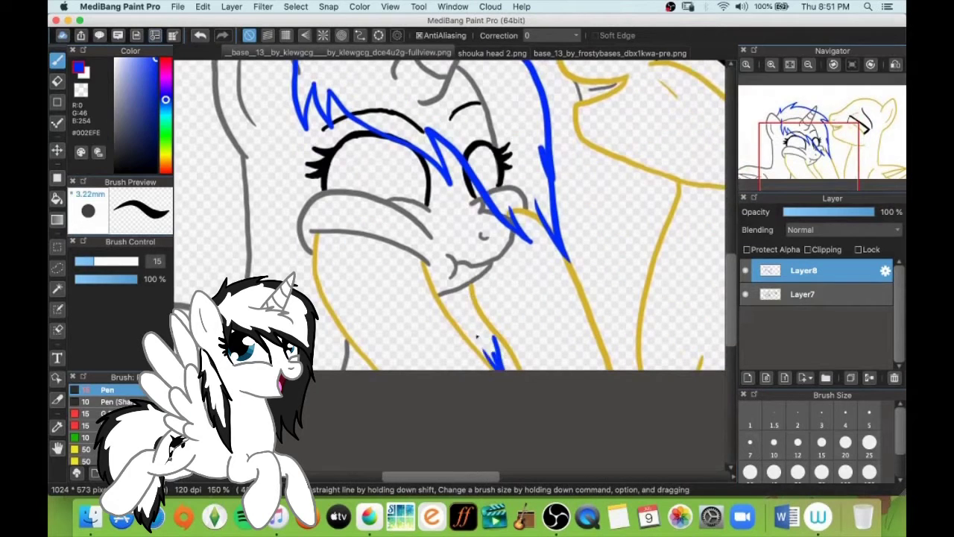
pyautogui.press('e')
pyautogui.click(57, 61)
# Draw the long jagged mane lock hanging from the unicorn's ear down both sides of its neck in blue.
pyautogui.hscroll(-4, 395, 223)
pyautogui.scroll(2, 395, 224)
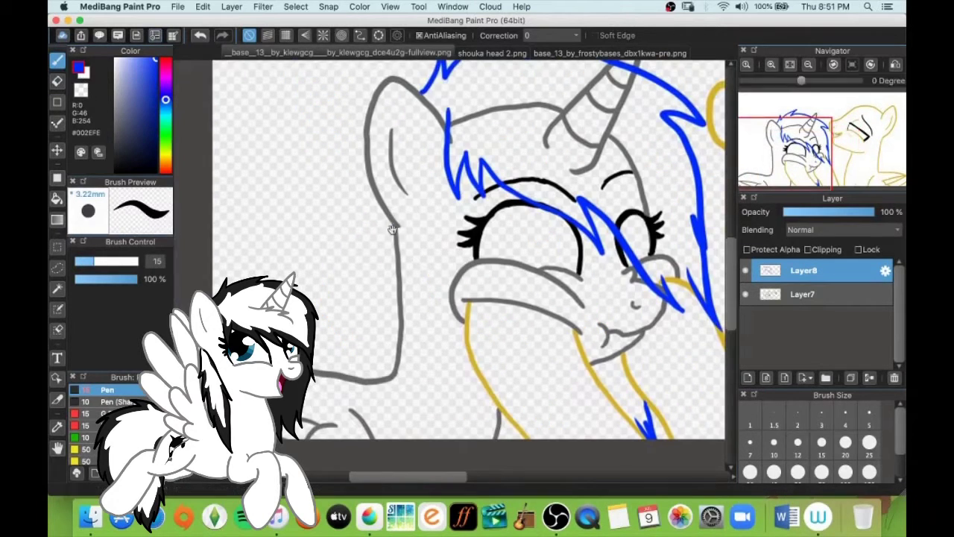
pyautogui.moveTo(395, 227); pyautogui.dragTo(441, 328)
pyautogui.moveTo(420, 290); pyautogui.dragTo(446, 439)
pyautogui.moveTo(446, 438); pyautogui.dragTo(376, 332)
pyautogui.moveTo(374, 197)
pyautogui.mouseDown()
pyautogui.moveTo(353, 254)
pyautogui.moveTo(377, 402)
pyautogui.mouseUp()
pyautogui.scroll(-3, 469, 250)
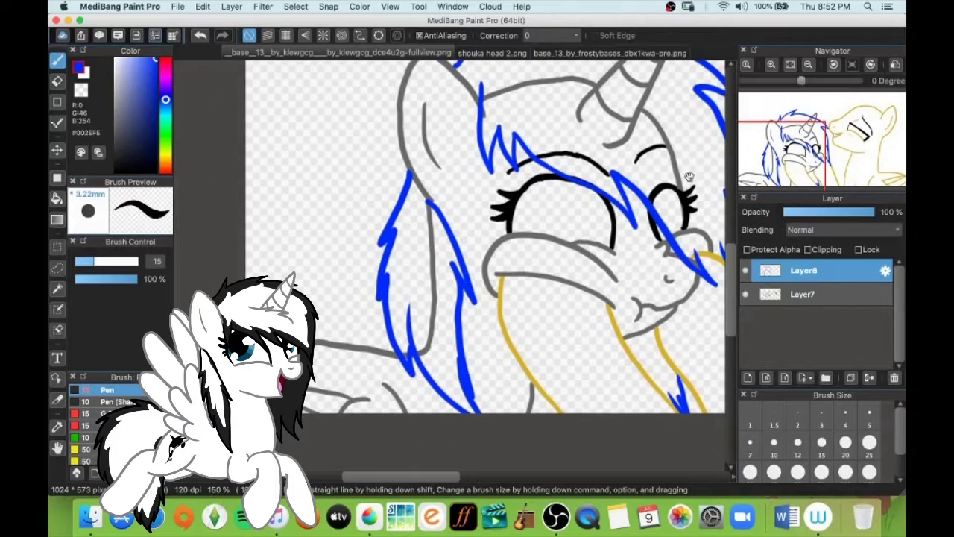
pyautogui.press('e')
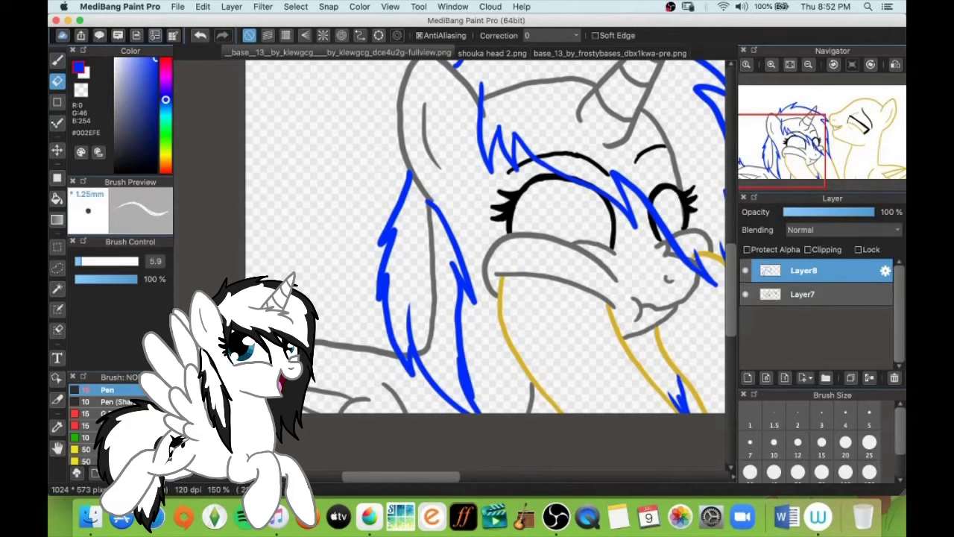
# Draw a jagged blue hair tuft across the base of the unicorn's horn.
pyautogui.press('b')
pyautogui.scroll(5, 448, 224)
pyautogui.moveTo(379, 282); pyautogui.dragTo(446, 299)
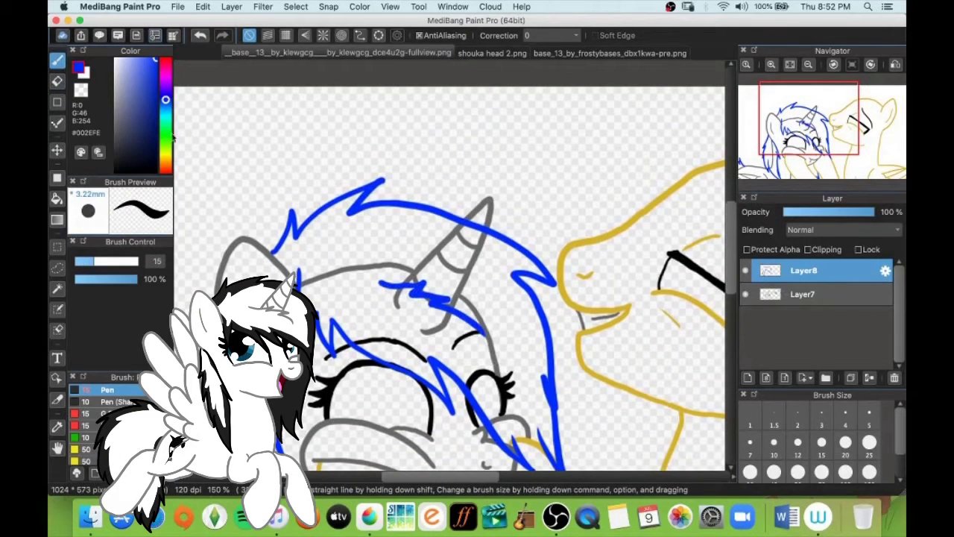
# Erase the unicorn's head, horn-base and eye lines covered by the fringe on Layer7 with a 21 px eraser.
pyautogui.press('e')
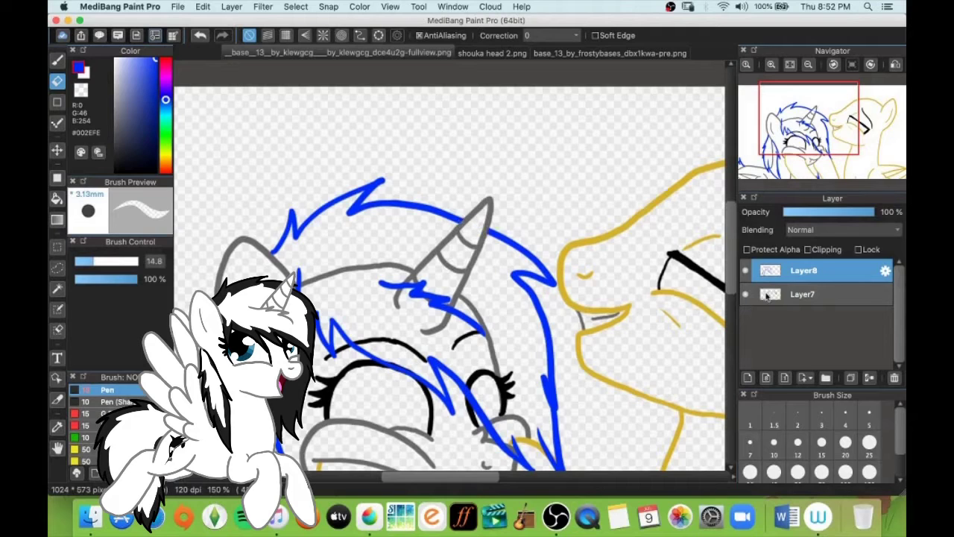
pyautogui.click(766, 296)
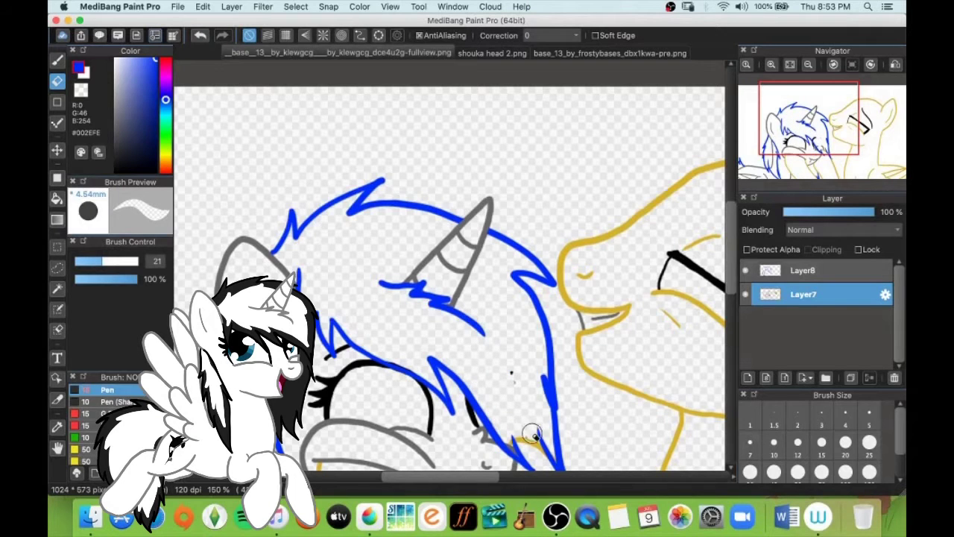
pyautogui.scroll(-4, 500, 351)
pyautogui.hscroll(2, 476, 335)
# Add an extra jagged strand on Layer8 joining the fringe tips in front of the unicorn's muzzle.
pyautogui.click(57, 60)
pyautogui.click(783, 271)
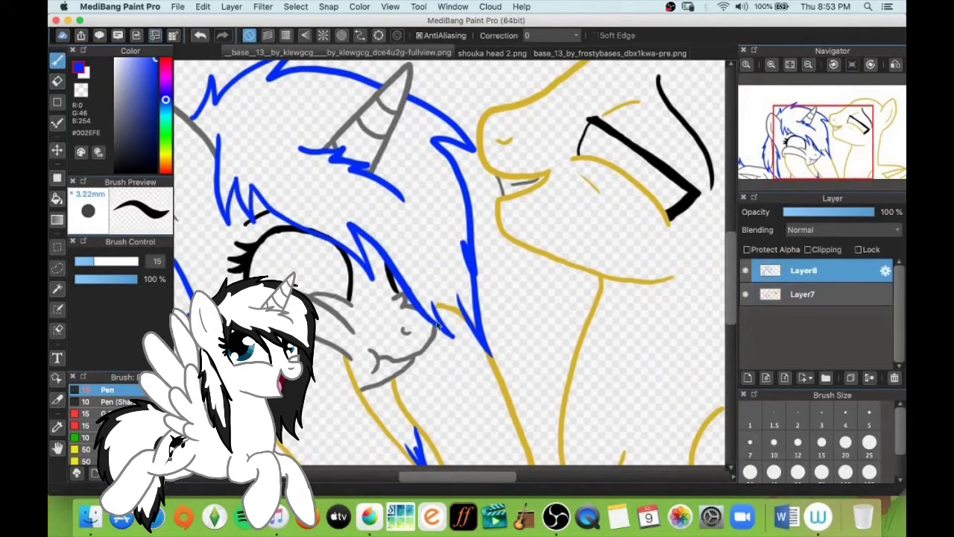
pyautogui.moveTo(447, 326); pyautogui.dragTo(475, 368)
pyautogui.moveTo(474, 368); pyautogui.dragTo(495, 361)
# Erase the unicorn's neck line covered by the long mane lock on Layer7.
pyautogui.click(782, 295)
pyautogui.click(57, 81)
pyautogui.scroll(-2, 399, 252)
pyautogui.hscroll(-3, 399, 251)
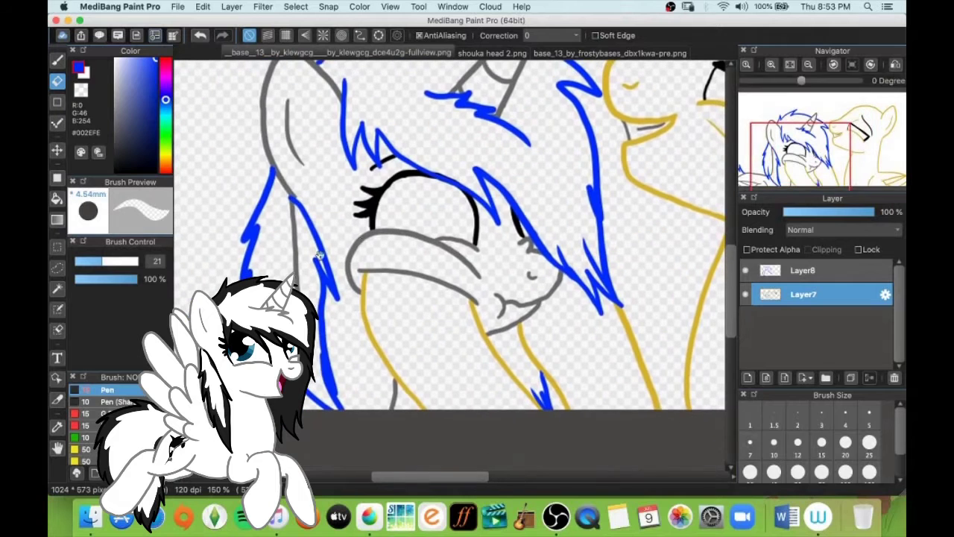
# Draw the spiky upper outline and front tips of the yellow pony's mane on Layer8 in blue with the 15 px pen.
pyautogui.click(790, 271)
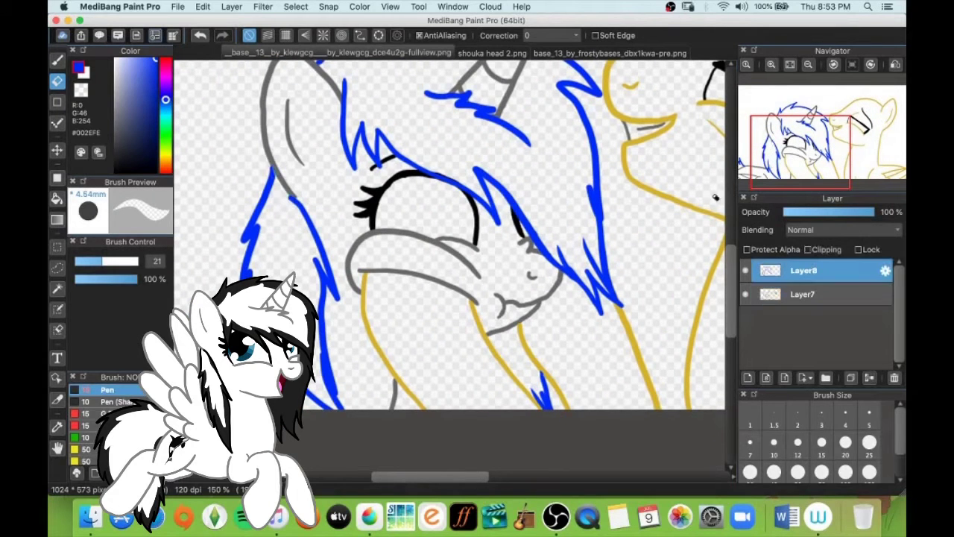
pyautogui.hscroll(5, 293, 168)
pyautogui.press('b')
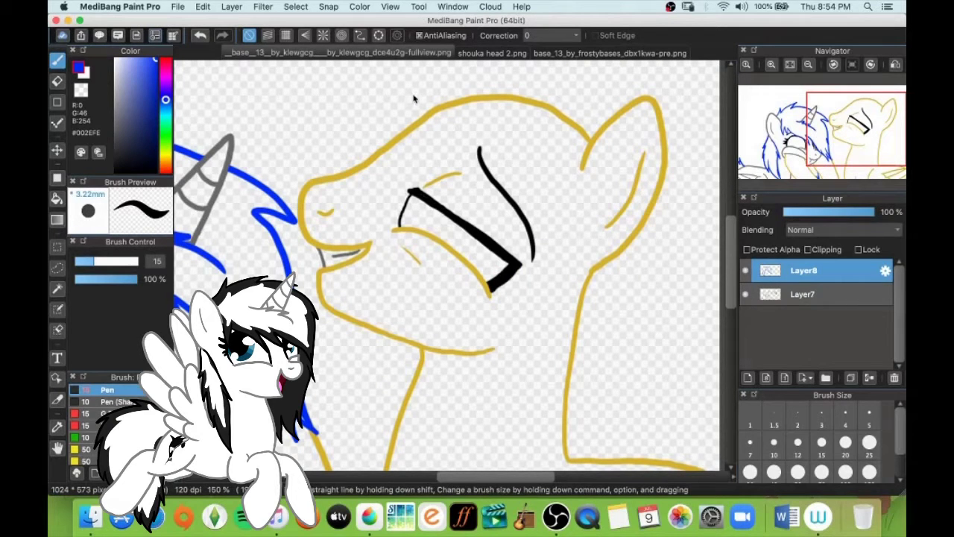
pyautogui.click(866, 107)
pyautogui.moveTo(556, 234); pyautogui.dragTo(471, 152)
pyautogui.moveTo(471, 152)
pyautogui.mouseDown()
pyautogui.moveTo(485, 184)
pyautogui.moveTo(303, 164)
pyautogui.mouseUp()
pyautogui.moveTo(303, 164); pyautogui.dragTo(337, 198)
pyautogui.click(852, 110)
pyautogui.moveTo(420, 180)
pyautogui.mouseDown()
pyautogui.moveTo(404, 188)
pyautogui.moveTo(398, 232)
pyautogui.mouseUp()
# Draw the lower edge of the yellow pony's fringe and the long jagged lock behind its neck in blue.
pyautogui.moveTo(614, 235); pyautogui.dragTo(481, 296)
pyautogui.moveTo(481, 296)
pyautogui.mouseDown()
pyautogui.moveTo(550, 237)
pyautogui.moveTo(376, 263)
pyautogui.mouseUp()
pyautogui.moveTo(382, 240)
pyautogui.mouseDown()
pyautogui.moveTo(314, 254)
pyautogui.moveTo(426, 263)
pyautogui.mouseUp()
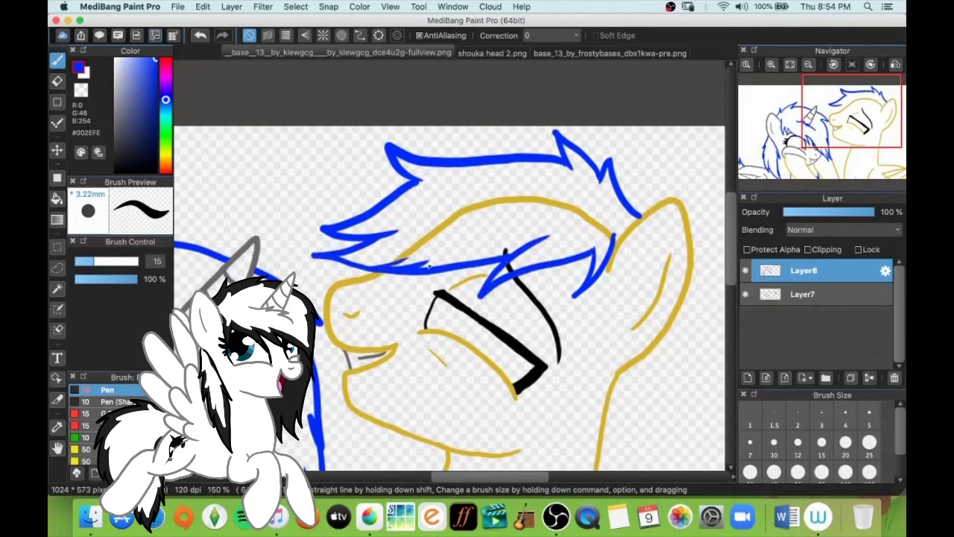
pyautogui.moveTo(615, 376)
pyautogui.mouseDown()
pyautogui.moveTo(621, 243)
pyautogui.moveTo(660, 306)
pyautogui.moveTo(674, 202)
pyautogui.mouseUp()
# Erase the yellow pony's neck, head and brow lines covered by its mane on Layer7 with a 29 px eraser.
pyautogui.press('e')
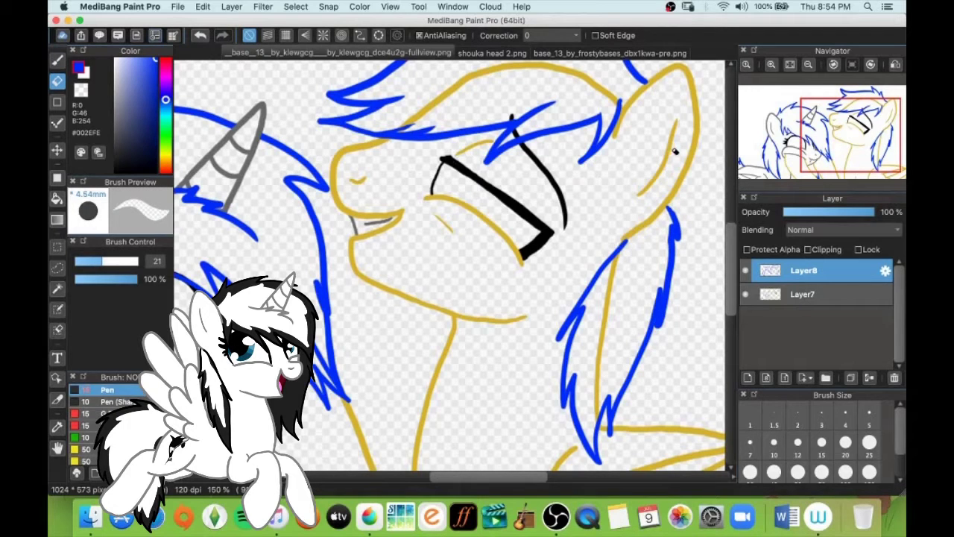
pyautogui.click(796, 297)
pyautogui.moveTo(606, 304); pyautogui.dragTo(597, 421)
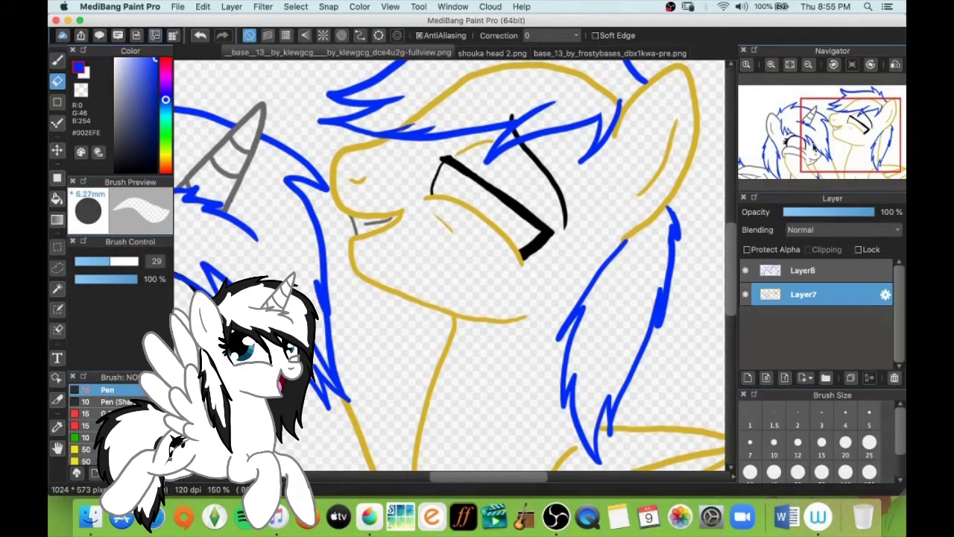
pyautogui.moveTo(514, 224); pyautogui.dragTo(566, 305)
pyautogui.moveTo(457, 206)
pyautogui.mouseDown()
pyautogui.moveTo(496, 175)
pyautogui.moveTo(613, 149)
pyautogui.mouseUp()
pyautogui.moveTo(564, 199); pyautogui.dragTo(576, 214)
pyautogui.moveTo(617, 151); pyautogui.dragTo(665, 179)
# Draw a small blue hair tip above the wing at the canvas's far edge on Layer8.
pyautogui.click(58, 60)
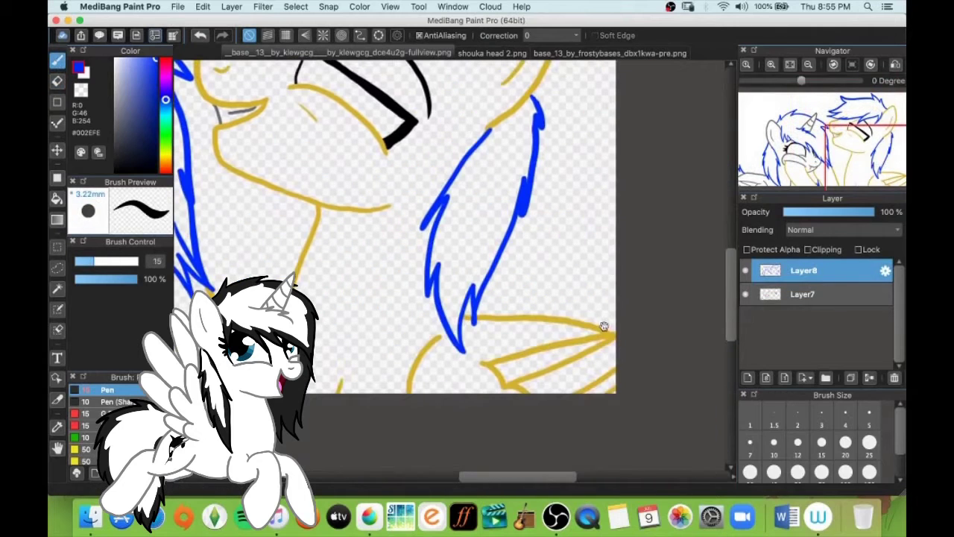
pyautogui.press('e')
pyautogui.click(790, 65)
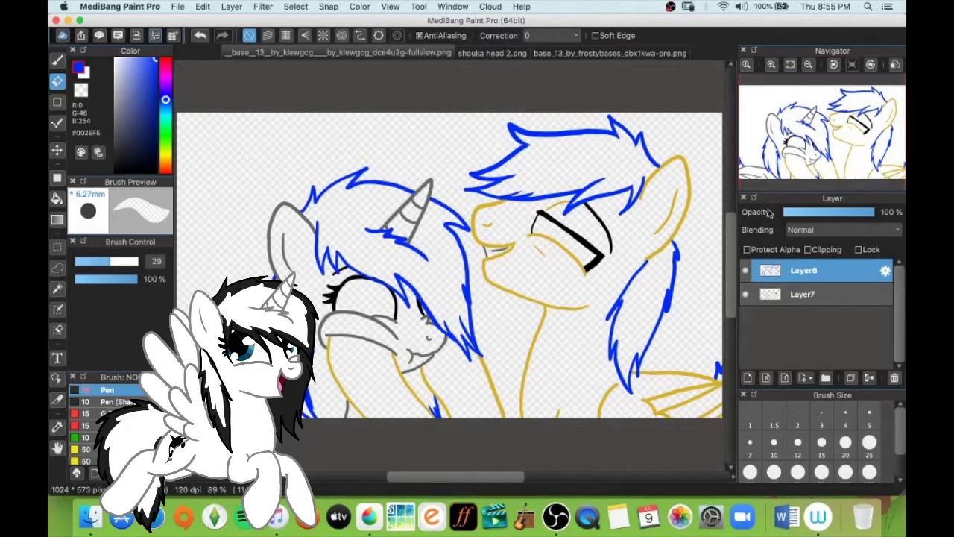
# Protect alpha on Layer8 and recolor all the blue hair outlines black #000000 with a 98 px pen.
pyautogui.click(115, 172)
pyautogui.click(138, 262)
pyautogui.click(201, 35)
pyautogui.click(57, 61)
pyautogui.click(135, 261)
pyautogui.moveTo(322, 294)
pyautogui.mouseDown()
pyautogui.moveTo(331, 261)
pyautogui.moveTo(407, 328)
pyautogui.moveTo(558, 341)
pyautogui.moveTo(600, 157)
pyautogui.moveTo(413, 255)
pyautogui.mouseUp()
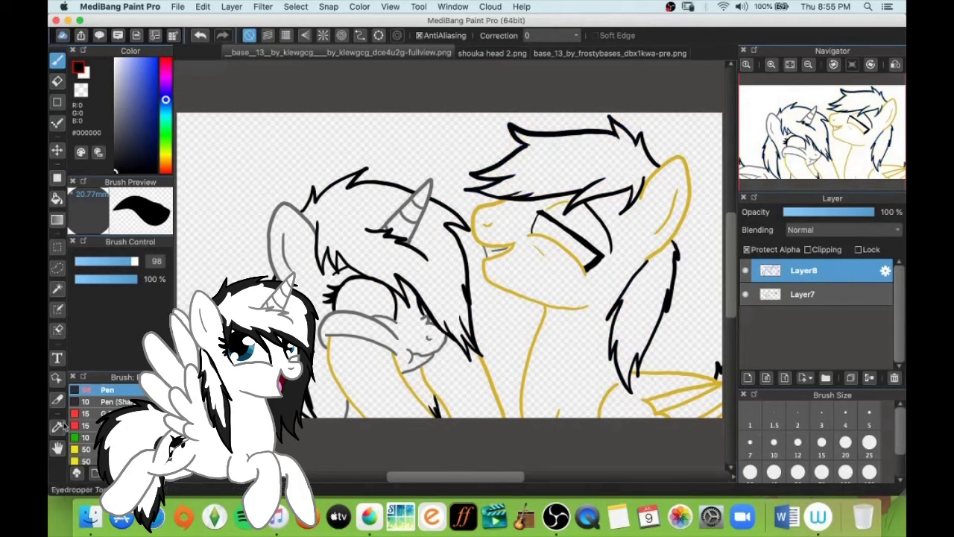
# Recolor the hair tuft at the unicorn's horn base with sampled grey #6A6A6A, and turn alpha protection off.
pyautogui.click(57, 427)
pyautogui.click(209, 148)
pyautogui.click(287, 198)
pyautogui.press('b')
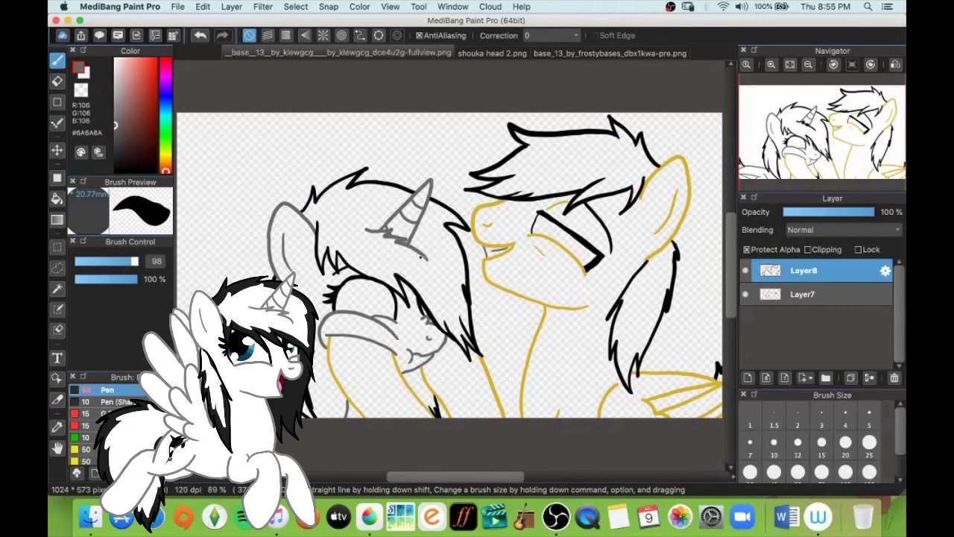
pyautogui.click(760, 249)
# Merge the hair layer into the line art and add a new layer beneath it.
pyautogui.click(869, 377)
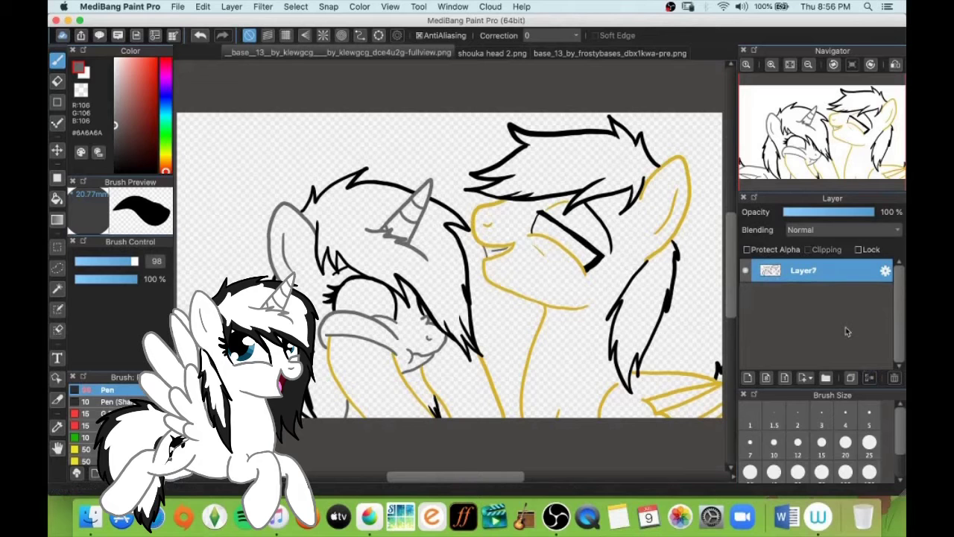
pyautogui.click(748, 378)
pyautogui.moveTo(779, 271); pyautogui.dragTo(773, 310)
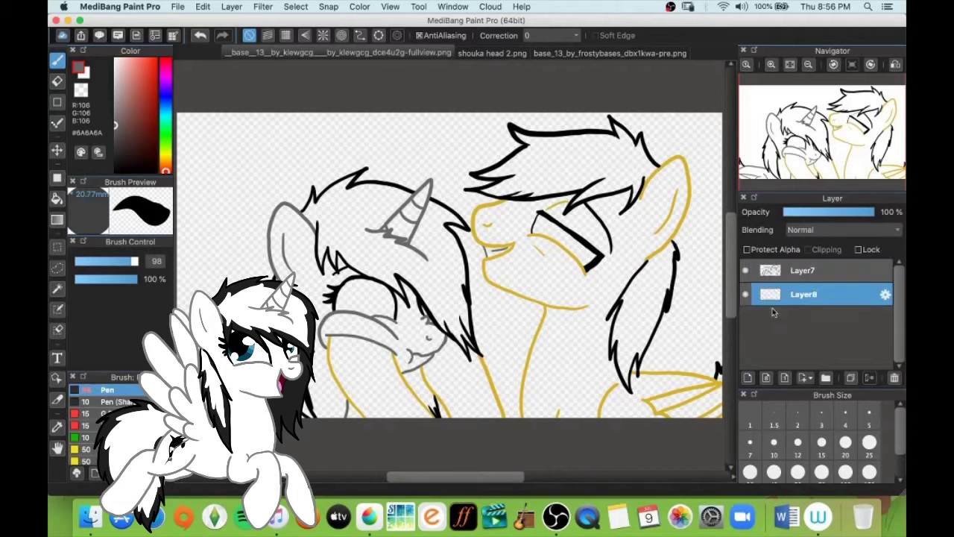
# Paint dark red #870C00 over the whole unicorn on the layer beneath the line art with a 208 px pen.
pyautogui.click(771, 65)
pyautogui.click(790, 64)
pyautogui.click(155, 112)
pyautogui.click(137, 262)
pyautogui.moveTo(292, 231)
pyautogui.mouseDown()
pyautogui.moveTo(307, 346)
pyautogui.moveTo(413, 203)
pyautogui.mouseUp()
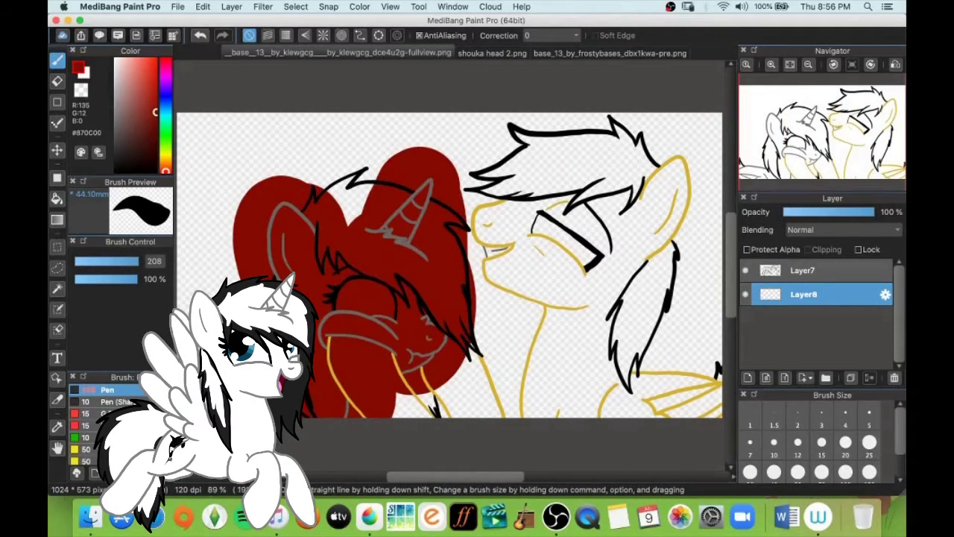
# Add a new layer above the red fill and paint the unicorn's horn white #FFFFFF with a 15 px pen.
pyautogui.click(748, 378)
pyautogui.click(771, 65)
pyautogui.click(771, 64)
pyautogui.click(115, 58)
pyautogui.click(88, 260)
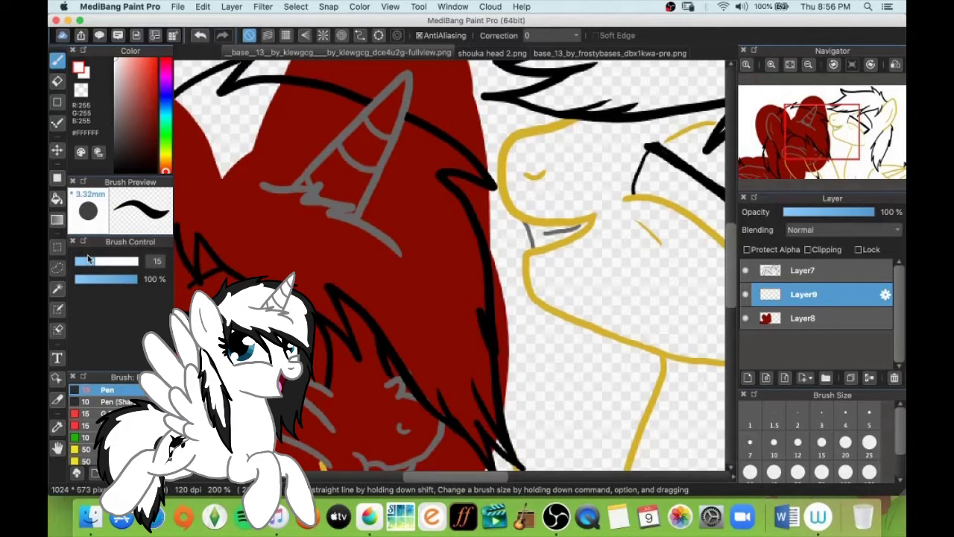
pyautogui.moveTo(358, 180)
pyautogui.mouseDown()
pyautogui.moveTo(352, 138)
pyautogui.moveTo(397, 90)
pyautogui.mouseUp()
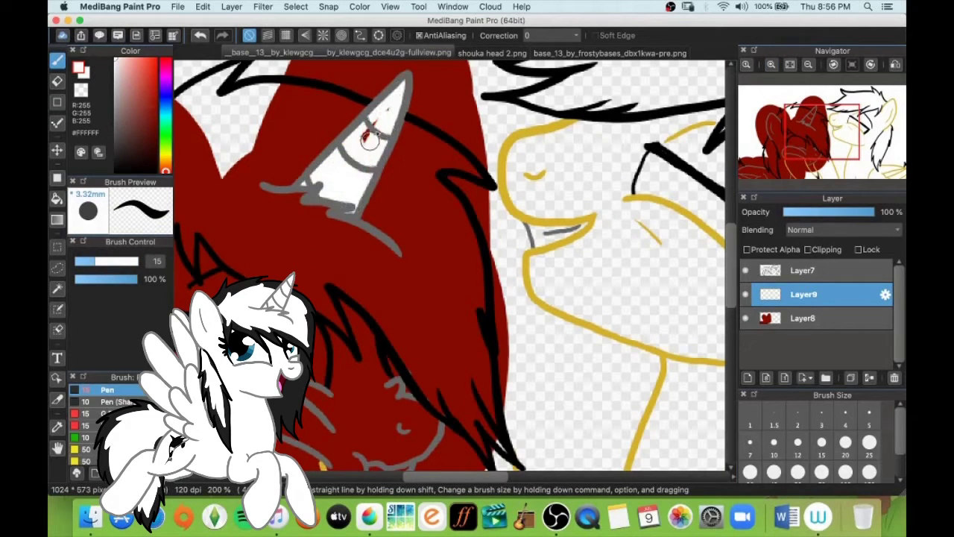
pyautogui.moveTo(370, 140); pyautogui.dragTo(367, 137)
# Paint the unicorn's ear and the face area around the closed-in lashes white #FFFFFF with a 22 px pen.
pyautogui.hscroll(-5, 513, 168)
pyautogui.click(104, 262)
pyautogui.moveTo(363, 191)
pyautogui.mouseDown()
pyautogui.moveTo(383, 232)
pyautogui.moveTo(417, 227)
pyautogui.moveTo(417, 125)
pyautogui.moveTo(341, 159)
pyautogui.moveTo(387, 82)
pyautogui.mouseUp()
pyautogui.scroll(5, 417, 167)
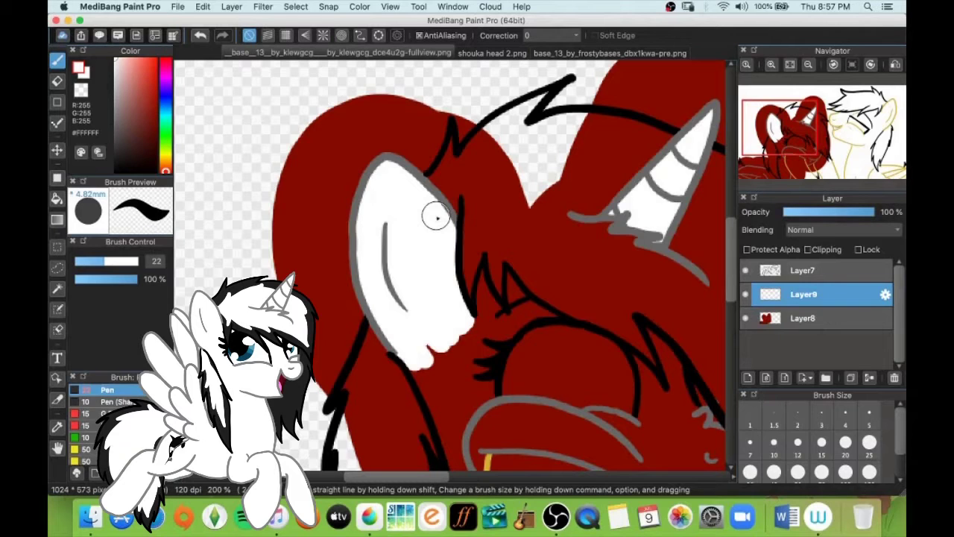
pyautogui.moveTo(499, 320)
pyautogui.mouseDown()
pyautogui.moveTo(507, 274)
pyautogui.moveTo(520, 326)
pyautogui.moveTo(554, 344)
pyautogui.mouseUp()
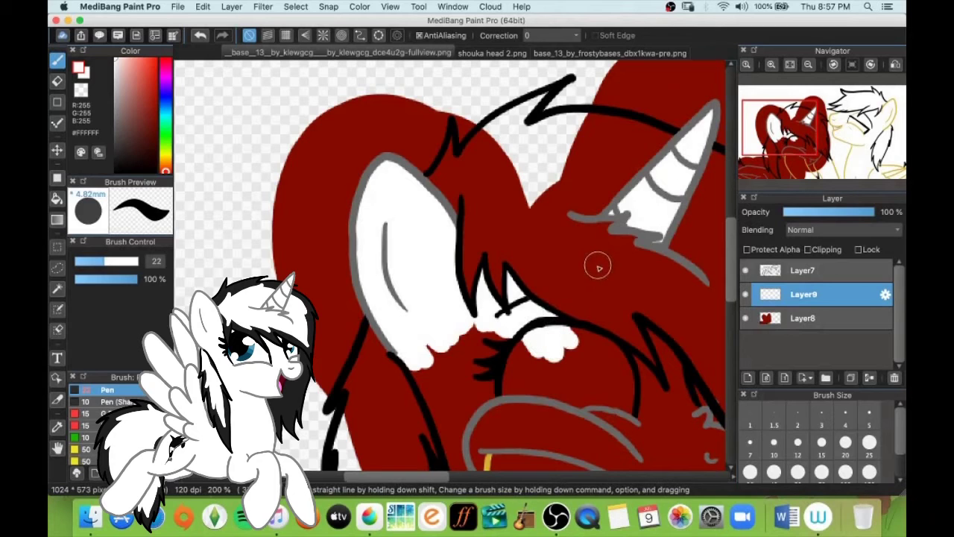
pyautogui.moveTo(423, 360)
pyautogui.mouseDown()
pyautogui.moveTo(458, 405)
pyautogui.moveTo(525, 410)
pyautogui.moveTo(596, 438)
pyautogui.moveTo(585, 402)
pyautogui.mouseUp()
# Paint the rest of the unicorn's face white, covering the eye, cheek and muzzle.
pyautogui.hscroll(5, 305, 422)
pyautogui.scroll(-3, 305, 422)
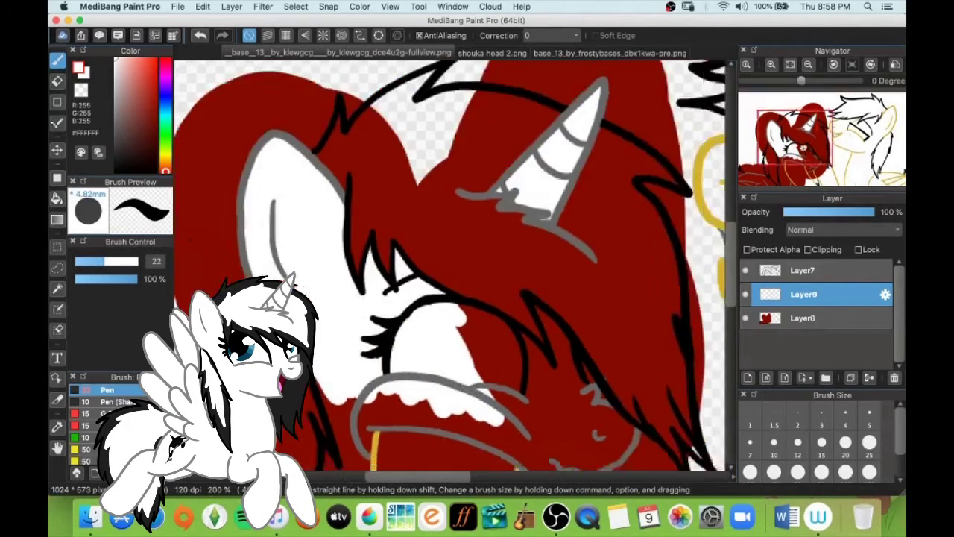
pyautogui.moveTo(294, 273)
pyautogui.mouseDown()
pyautogui.moveTo(452, 362)
pyautogui.moveTo(408, 309)
pyautogui.moveTo(395, 231)
pyautogui.moveTo(404, 212)
pyautogui.moveTo(362, 216)
pyautogui.moveTo(445, 233)
pyautogui.moveTo(429, 182)
pyautogui.moveTo(518, 316)
pyautogui.moveTo(486, 333)
pyautogui.moveTo(439, 295)
pyautogui.moveTo(464, 341)
pyautogui.mouseUp()
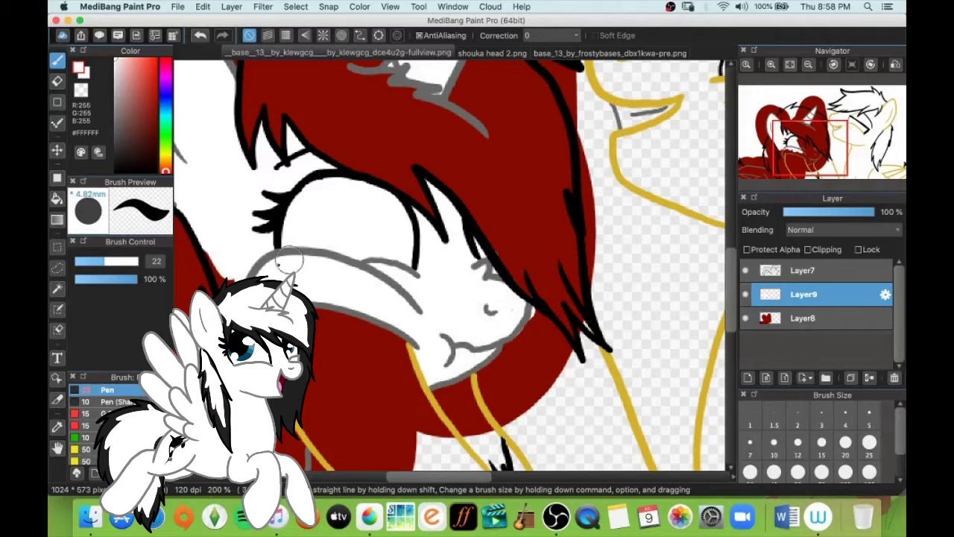
# Clean up around the unicorn's muzzle with the eraser, and undo the misplaced white stroke on the line-art layer.
pyautogui.press('e')
pyautogui.click(803, 271)
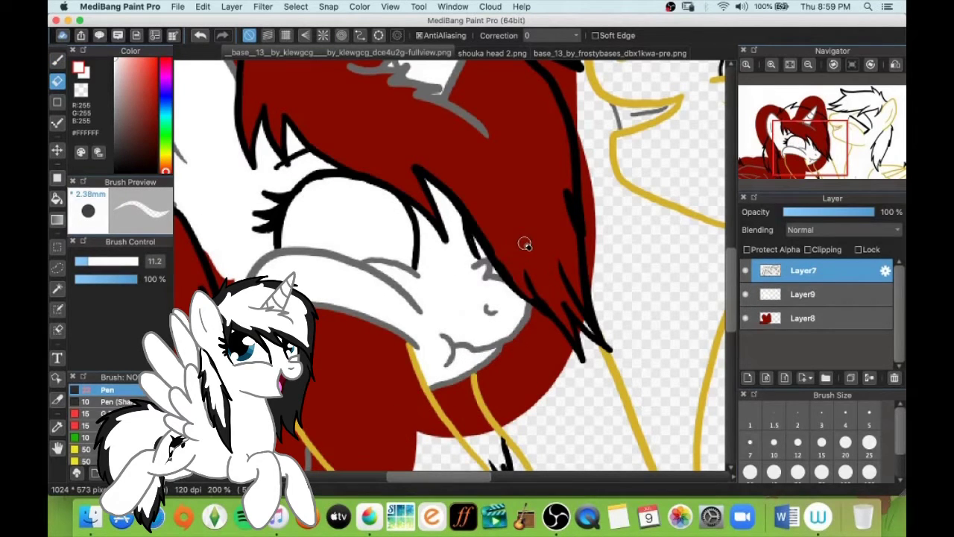
pyautogui.press('b')
pyautogui.scroll(-2, 477, 209)
pyautogui.moveTo(250, 216)
pyautogui.mouseDown()
pyautogui.moveTo(261, 254)
pyautogui.moveTo(242, 191)
pyautogui.mouseUp()
pyautogui.press('super+z')
# Paint the unicorn's chest, body and wing white on Layer9, out to the canvas edge.
pyautogui.click(803, 295)
pyautogui.scroll(-5, 343, 290)
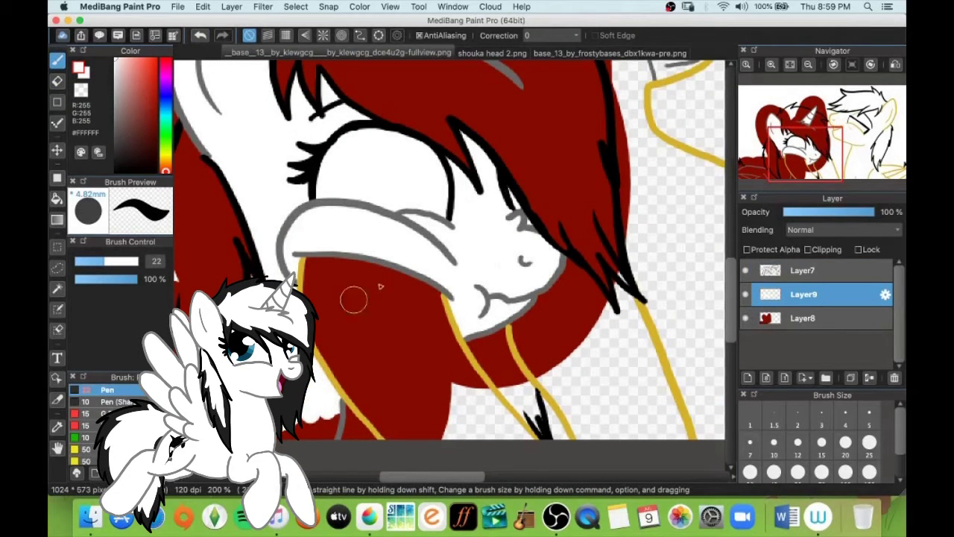
pyautogui.hscroll(-2, 342, 291)
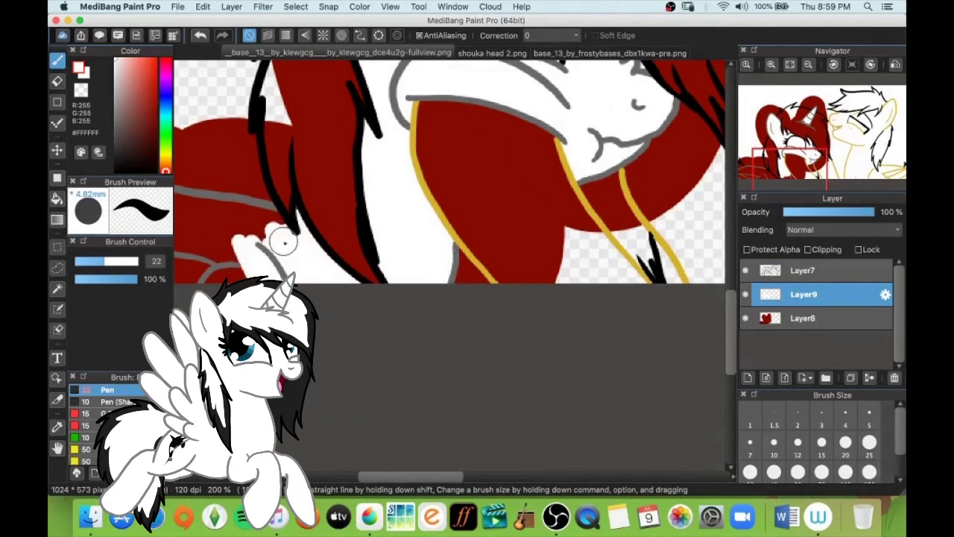
pyautogui.moveTo(283, 241); pyautogui.dragTo(209, 261)
pyautogui.hscroll(-7, 298, 253)
pyautogui.scroll(1, 298, 253)
pyautogui.moveTo(340, 313)
pyautogui.mouseDown()
pyautogui.moveTo(372, 244)
pyautogui.moveTo(466, 252)
pyautogui.moveTo(403, 264)
pyautogui.moveTo(454, 312)
pyautogui.moveTo(458, 283)
pyautogui.mouseUp()
# Delete the dark red Layer8, and add a new layer at the bottom of the layer stack.
pyautogui.moveTo(769, 174)
pyautogui.mouseDown()
pyautogui.moveTo(801, 173)
pyautogui.moveTo(797, 182)
pyautogui.mouseUp()
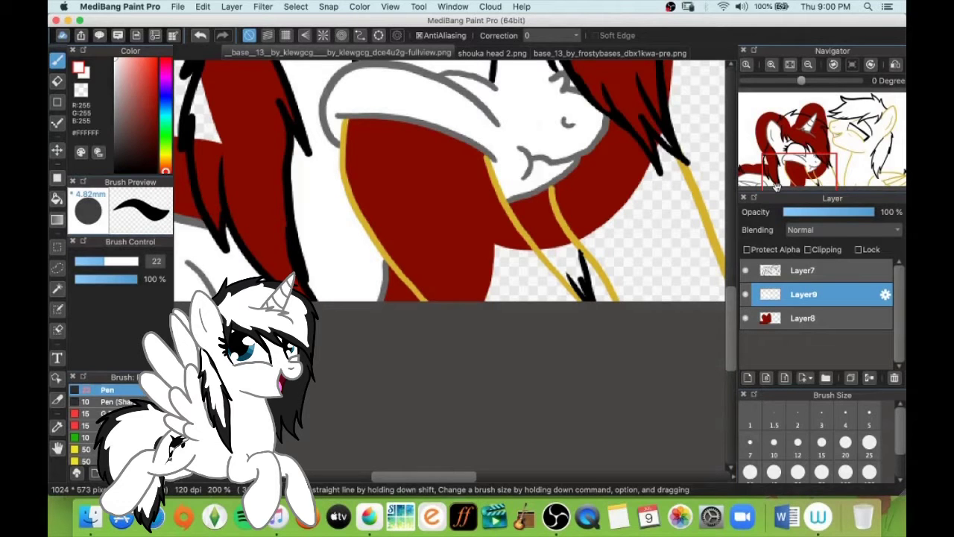
pyautogui.click(802, 168)
pyautogui.click(802, 318)
pyautogui.click(894, 378)
pyautogui.click(748, 378)
pyautogui.moveTo(768, 295); pyautogui.dragTo(766, 321)
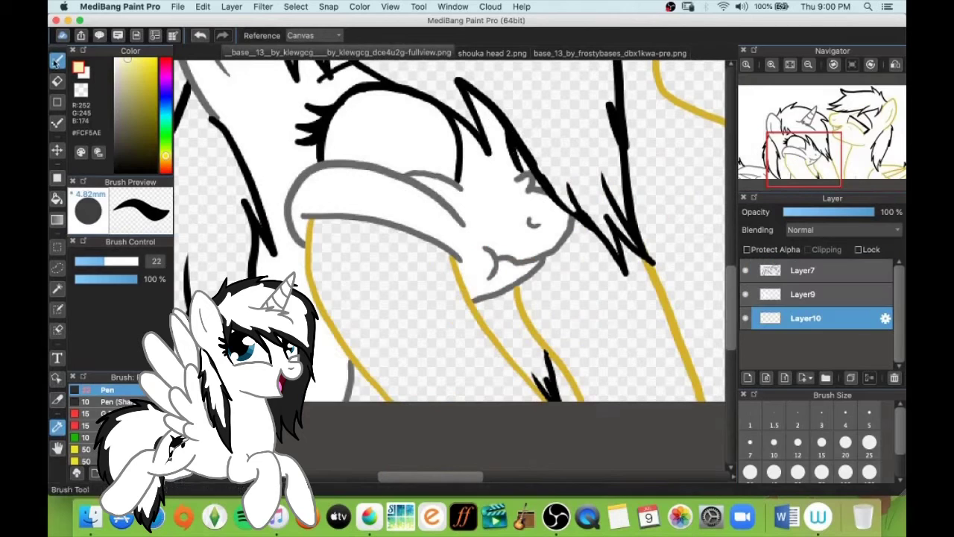
# Paint the yellow pony's two forelegs pale yellow #FCF5AE on Layer10 with the 22 px pen.
pyautogui.moveTo(324, 231)
pyautogui.mouseDown()
pyautogui.moveTo(349, 326)
pyautogui.moveTo(420, 412)
pyautogui.moveTo(497, 379)
pyautogui.mouseUp()
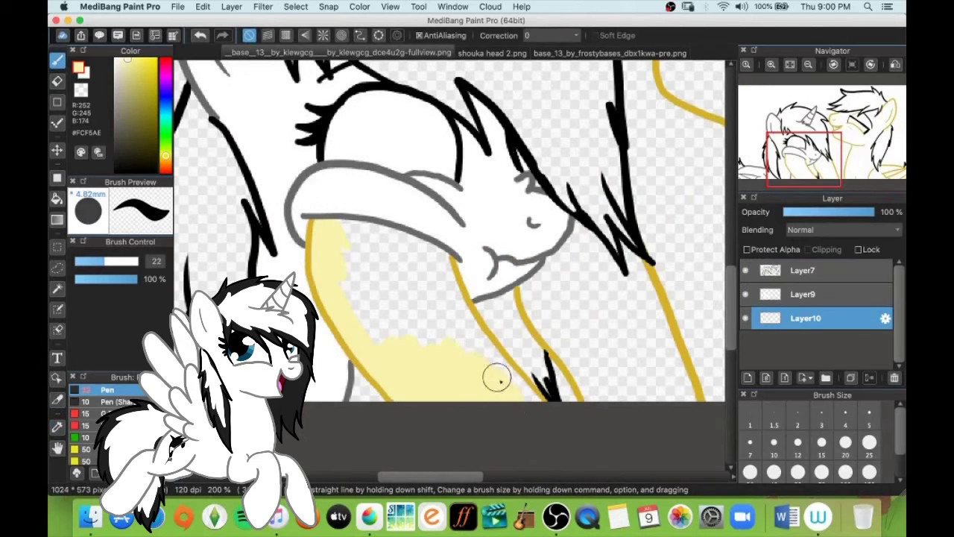
pyautogui.moveTo(477, 342)
pyautogui.mouseDown()
pyautogui.moveTo(412, 295)
pyautogui.moveTo(427, 239)
pyautogui.moveTo(533, 298)
pyautogui.mouseUp()
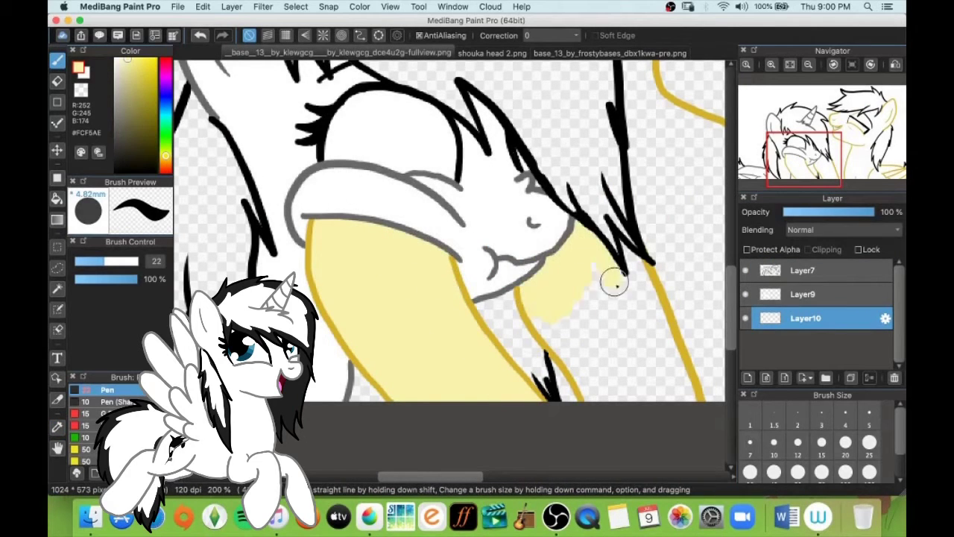
pyautogui.moveTo(614, 281)
pyautogui.mouseDown()
pyautogui.moveTo(572, 357)
pyautogui.moveTo(671, 357)
pyautogui.mouseUp()
pyautogui.moveTo(622, 245); pyautogui.dragTo(637, 331)
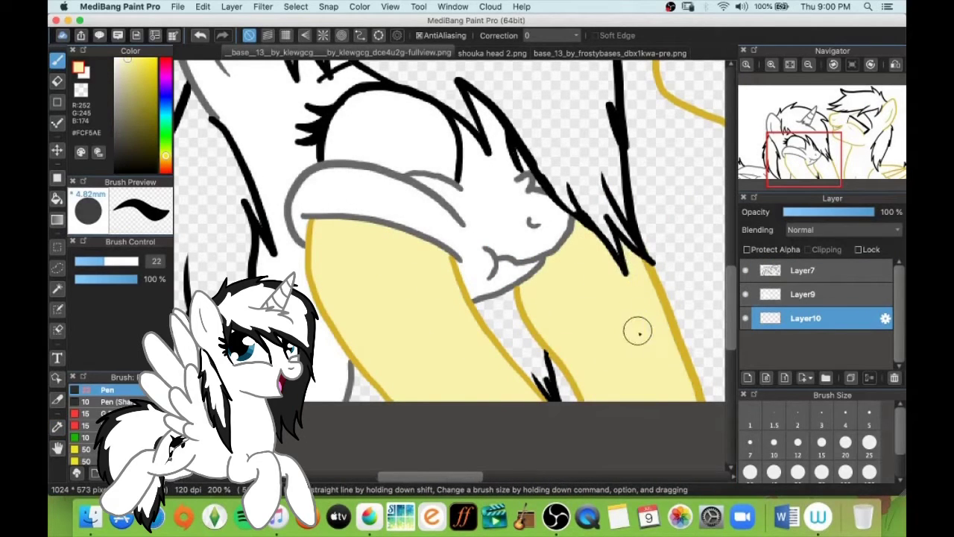
# Paint the yellow pony's face pale yellow #FCF5AE with a 32 px pen, leaving the eye and teeth unpainted.
pyautogui.scroll(5, 636, 330)
pyautogui.hscroll(5, 636, 330)
pyautogui.click(112, 261)
pyautogui.moveTo(395, 160)
pyautogui.mouseDown()
pyautogui.moveTo(372, 204)
pyautogui.moveTo(410, 209)
pyautogui.moveTo(473, 179)
pyautogui.mouseUp()
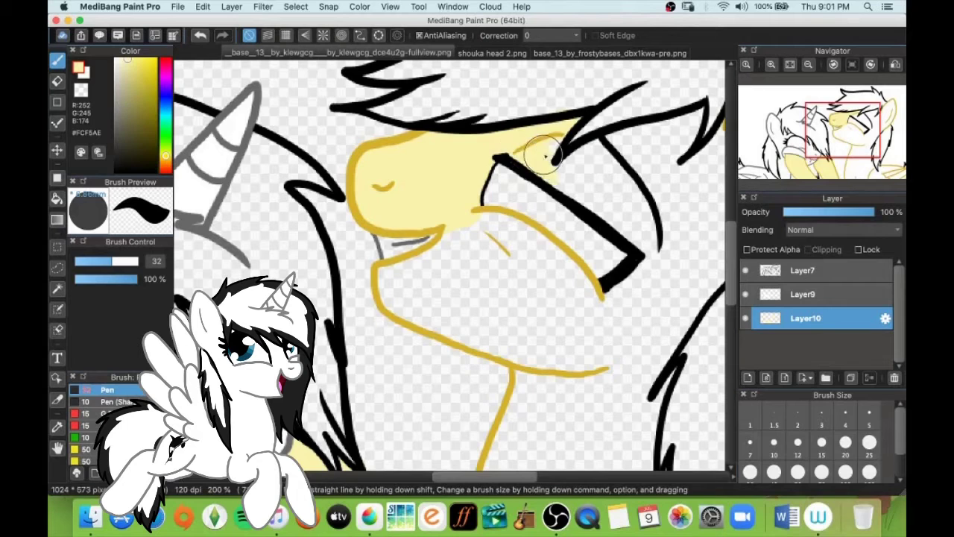
pyautogui.moveTo(697, 111)
pyautogui.mouseDown()
pyautogui.moveTo(405, 266)
pyautogui.moveTo(485, 239)
pyautogui.moveTo(494, 248)
pyautogui.moveTo(390, 283)
pyautogui.moveTo(452, 298)
pyautogui.moveTo(497, 336)
pyautogui.moveTo(564, 363)
pyautogui.moveTo(529, 331)
pyautogui.mouseUp()
pyautogui.moveTo(610, 312)
pyautogui.mouseDown()
pyautogui.moveTo(408, 285)
pyautogui.moveTo(494, 258)
pyautogui.moveTo(488, 160)
pyautogui.mouseUp()
# Paint the yellow pony's ear, neck, chest and wing pale yellow #FCF5AE.
pyautogui.scroll(5, 514, 213)
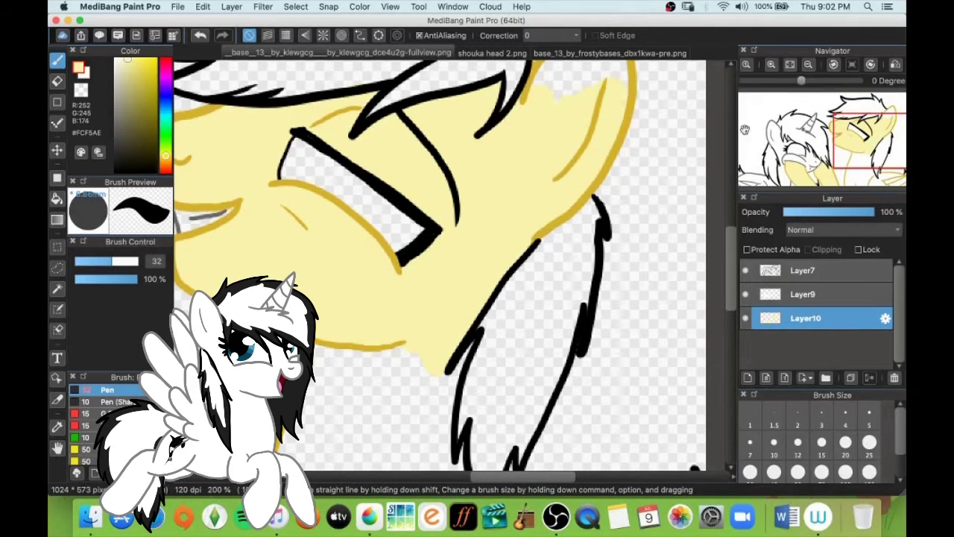
pyautogui.scroll(-5, 547, 192)
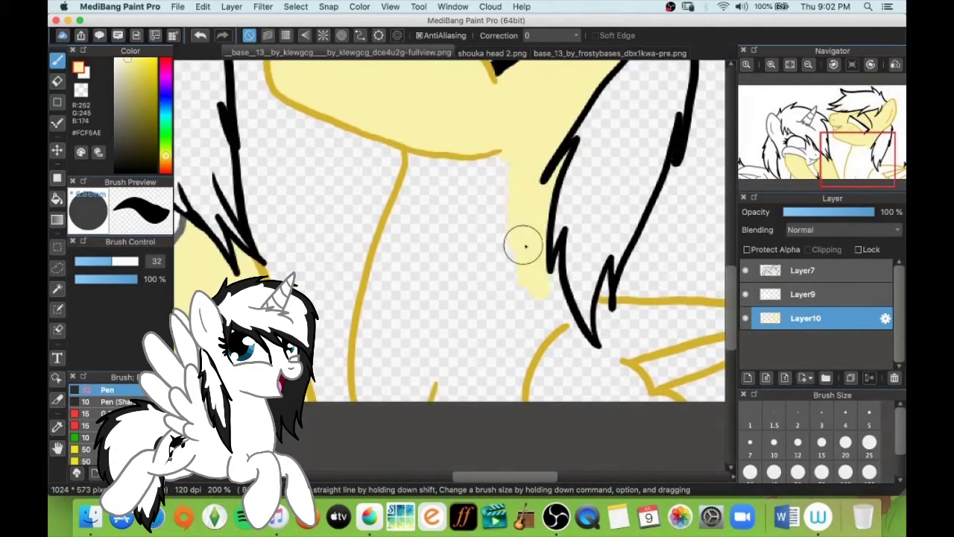
pyautogui.moveTo(418, 271)
pyautogui.mouseDown()
pyautogui.moveTo(425, 179)
pyautogui.moveTo(549, 283)
pyautogui.moveTo(612, 392)
pyautogui.mouseUp()
pyautogui.scroll(-3, 611, 313)
pyautogui.hscroll(5, 611, 313)
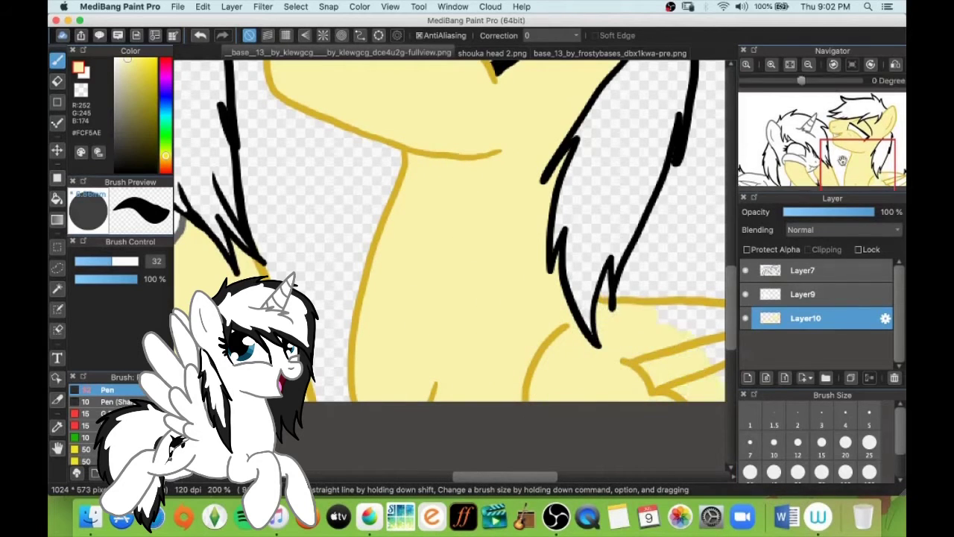
pyautogui.moveTo(435, 215); pyautogui.dragTo(454, 231)
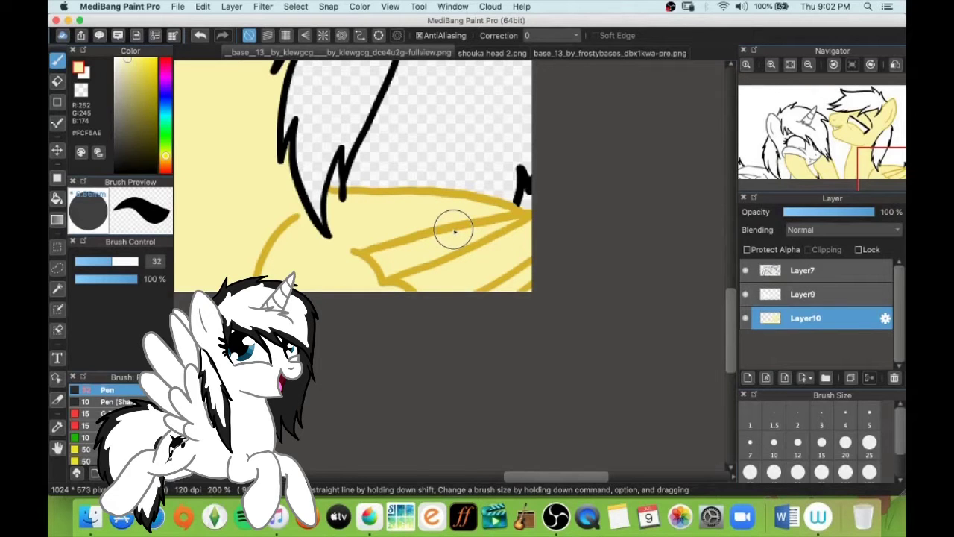
# Merge the white base into the yellow base layer, and paint the yellow pony's eye and teeth white on a new layer beneath.
pyautogui.scroll(5, 453, 230)
pyautogui.hscroll(-5, 453, 230)
pyautogui.click(812, 294)
pyautogui.click(895, 377)
pyautogui.click(748, 378)
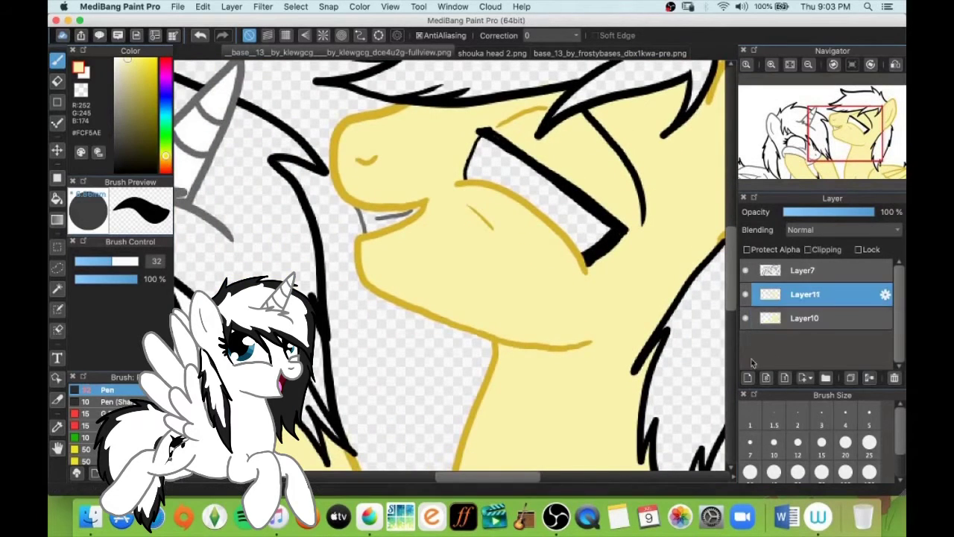
pyautogui.moveTo(813, 294); pyautogui.dragTo(812, 325)
pyautogui.click(116, 59)
pyautogui.moveTo(485, 158); pyautogui.dragTo(589, 236)
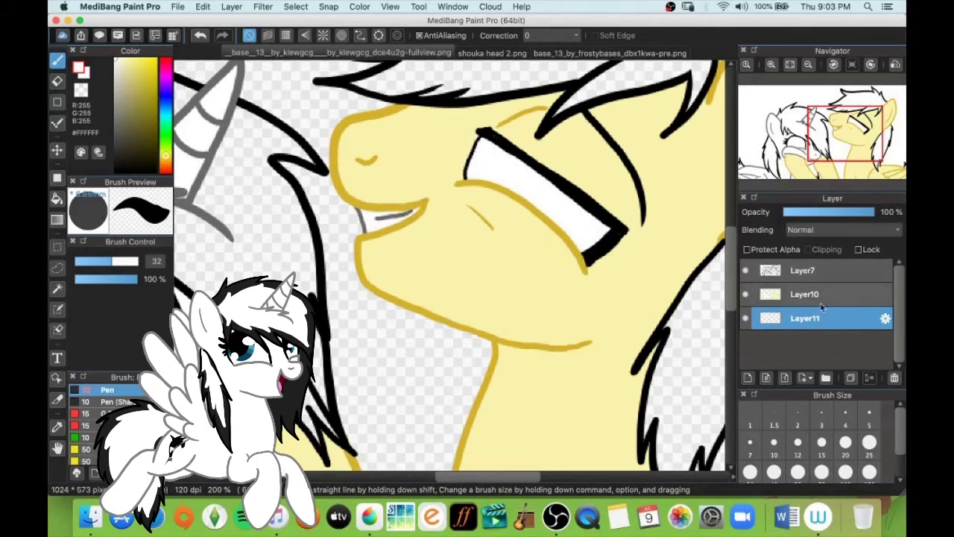
# Merge the base layers and, on a new layer above them, paint the yellow pony's iris green #4AEDA7 sampled from the reference.
pyautogui.press('super+shift+n')
pyautogui.click(545, 53)
pyautogui.click(58, 427)
pyautogui.click(488, 274)
pyautogui.click(372, 53)
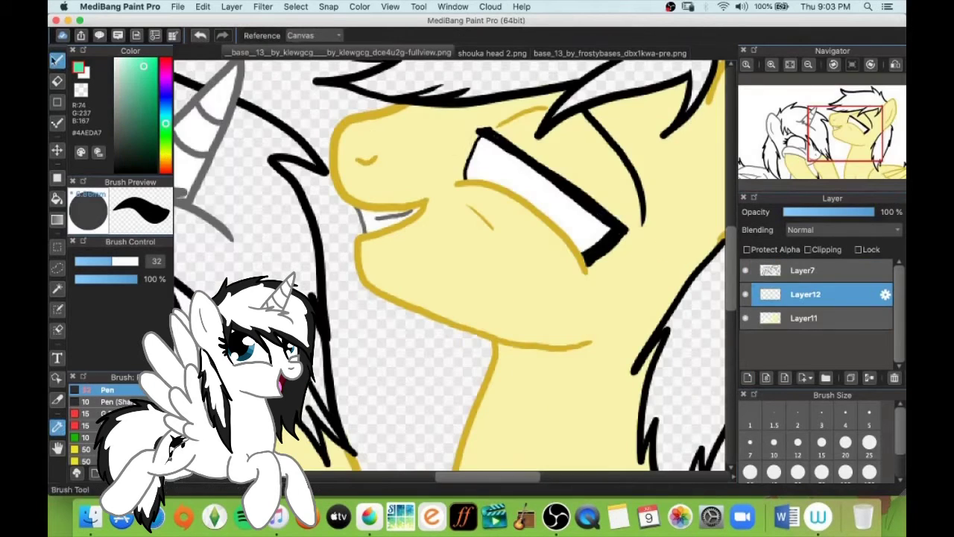
pyautogui.click(58, 61)
pyautogui.moveTo(483, 181)
pyautogui.mouseDown()
pyautogui.moveTo(505, 156)
pyautogui.moveTo(497, 179)
pyautogui.moveTo(470, 144)
pyautogui.mouseUp()
pyautogui.click(57, 81)
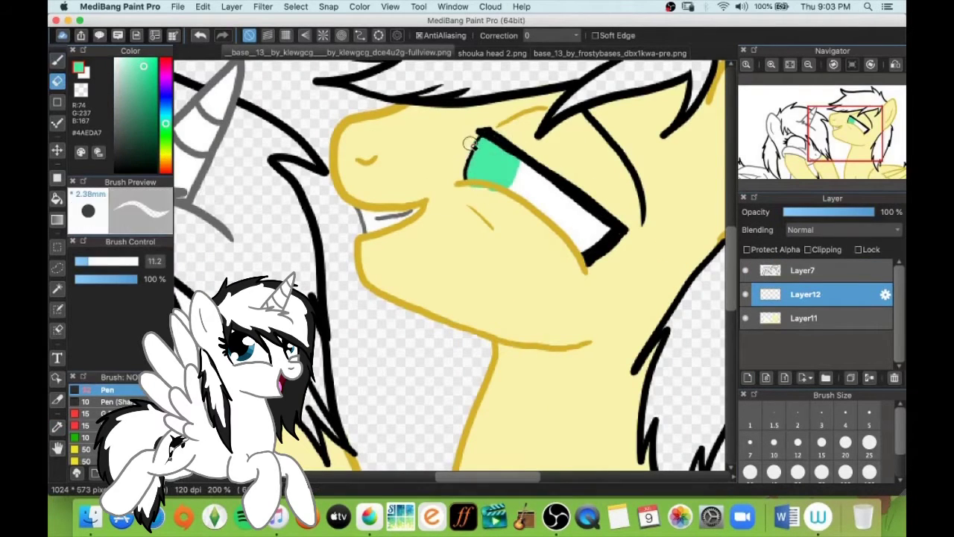
# Sample a lighter iris green from the yellow pony's reference drawing and paint it across the lower iris.
pyautogui.click(559, 53)
pyautogui.click(57, 427)
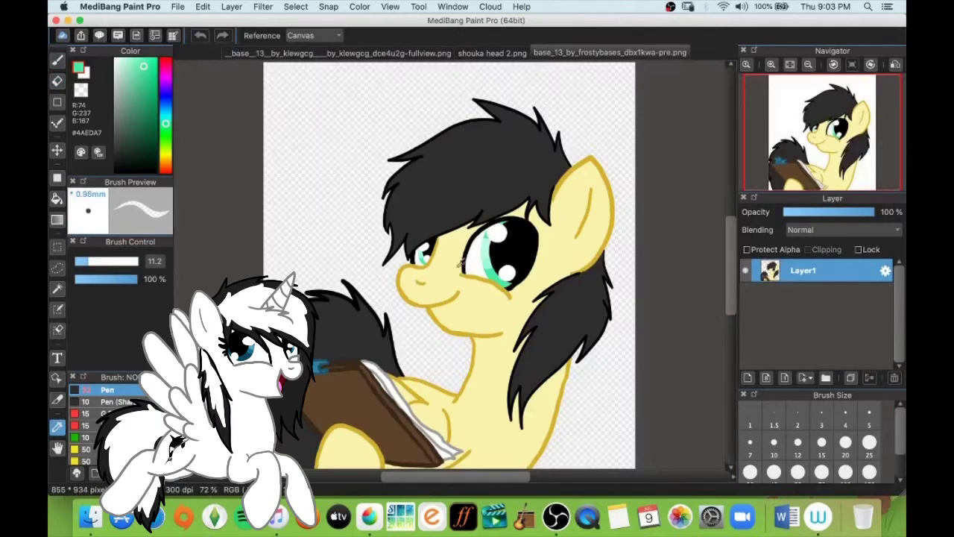
pyautogui.click(489, 261)
pyautogui.click(388, 53)
pyautogui.click(57, 60)
pyautogui.moveTo(473, 173); pyautogui.dragTo(516, 175)
# Sample another iris shade from the reference, add it to the yellow pony's iris and blend the shades with the 50 px Blur brush.
pyautogui.click(558, 53)
pyautogui.click(57, 427)
pyautogui.click(487, 244)
pyautogui.click(387, 53)
pyautogui.click(57, 61)
pyautogui.moveTo(121, 160); pyautogui.dragTo(110, 198)
pyautogui.scroll(-2, 112, 417)
pyautogui.click(108, 399)
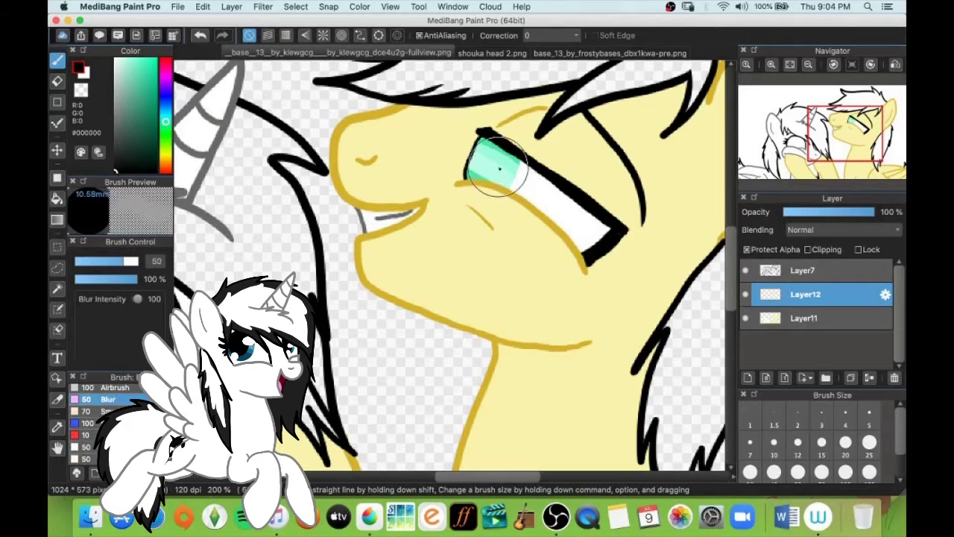
# Paint the yellow pony's pupil black #000000 with a 16 px pen, and set the color to white #FFFFFF.
pyautogui.scroll(2, 112, 417)
pyautogui.click(107, 401)
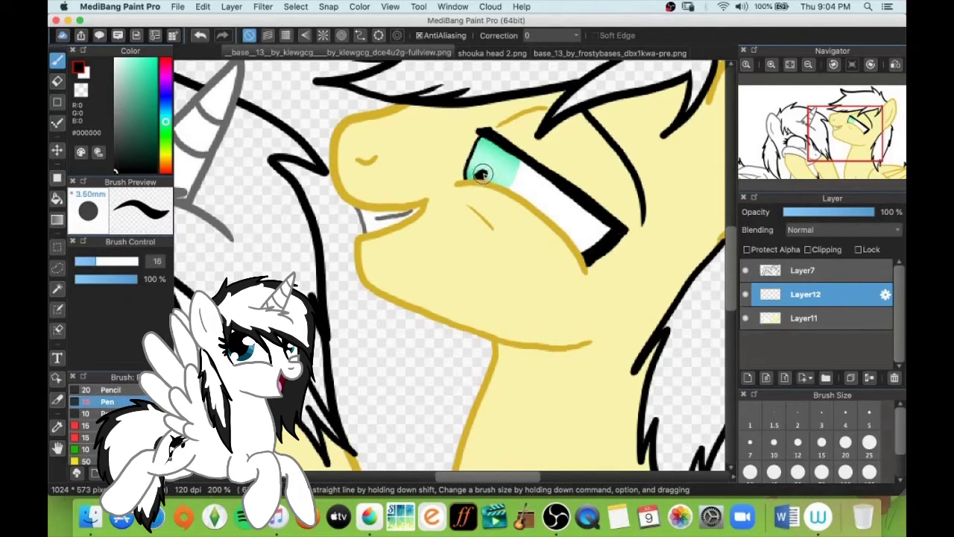
pyautogui.moveTo(471, 174)
pyautogui.mouseDown()
pyautogui.moveTo(492, 145)
pyautogui.moveTo(488, 170)
pyautogui.moveTo(499, 175)
pyautogui.mouseUp()
pyautogui.click(115, 59)
# Sample dark teal #075870 from the unicorn's reference drawing and paint the unicorn's iris with a 28 px pen.
pyautogui.moveTo(834, 140); pyautogui.dragTo(806, 149)
pyautogui.click(492, 53)
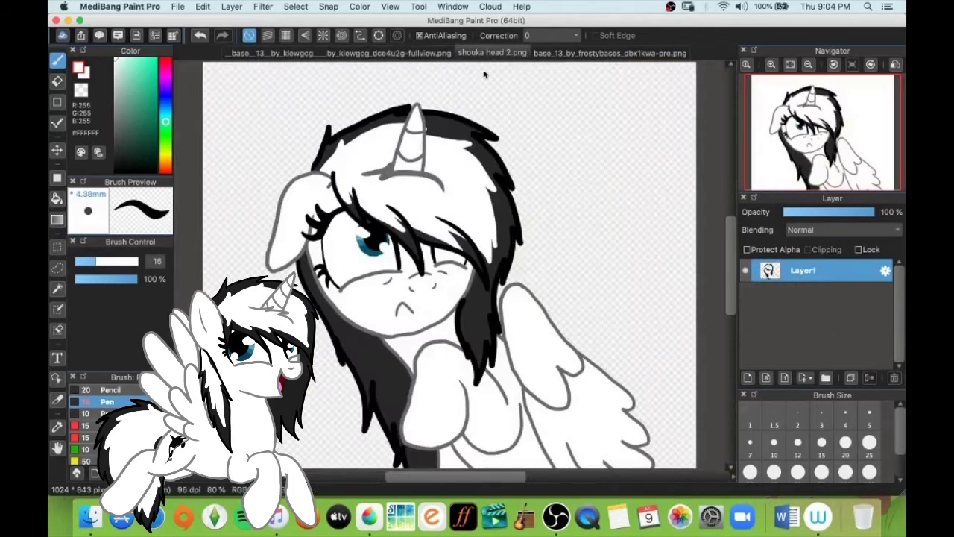
pyautogui.click(57, 426)
pyautogui.click(367, 248)
pyautogui.click(337, 53)
pyautogui.click(57, 61)
pyautogui.click(109, 261)
pyautogui.moveTo(411, 183)
pyautogui.mouseDown()
pyautogui.moveTo(428, 223)
pyautogui.moveTo(432, 201)
pyautogui.mouseUp()
pyautogui.press('e')
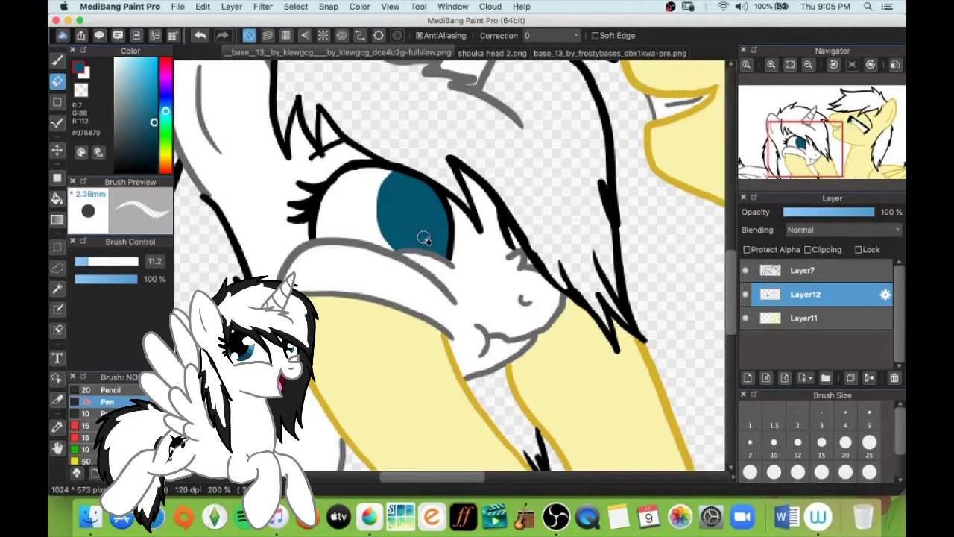
# Sample the lighter blue #1E85A5 from the unicorn's reference and paint it across the iris with alpha protected.
pyautogui.click(491, 54)
pyautogui.click(58, 427)
pyautogui.click(370, 250)
pyautogui.click(300, 55)
pyautogui.click(57, 61)
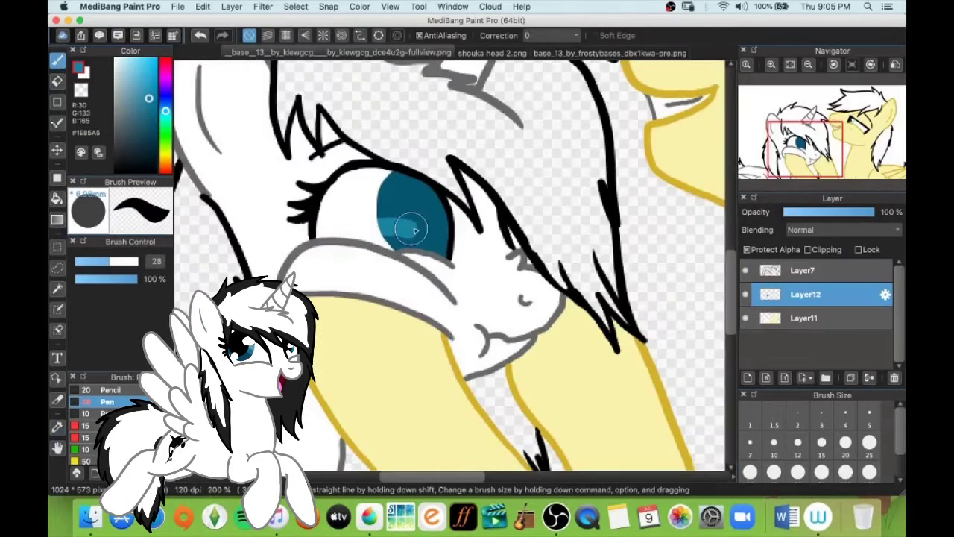
pyautogui.moveTo(413, 228); pyautogui.dragTo(440, 225)
# Sample another blue from the unicorn's reference, add it to the iris and blend the shades with the Blur brush.
pyautogui.click(492, 54)
pyautogui.click(58, 427)
pyautogui.click(370, 249)
pyautogui.click(321, 54)
pyautogui.click(58, 61)
pyautogui.moveTo(383, 209)
pyautogui.mouseDown()
pyautogui.moveTo(446, 211)
pyautogui.moveTo(427, 192)
pyautogui.moveTo(422, 238)
pyautogui.moveTo(438, 226)
pyautogui.mouseUp()
pyautogui.scroll(-3, 112, 414)
pyautogui.click(108, 414)
# Paint the unicorn's pupil black #000000 with the 28 px pen, and add two white #FFFFFF eye highlights with alpha protection off.
pyautogui.click(115, 172)
pyautogui.scroll(3, 112, 410)
pyautogui.click(108, 402)
pyautogui.click(747, 250)
pyautogui.click(115, 59)
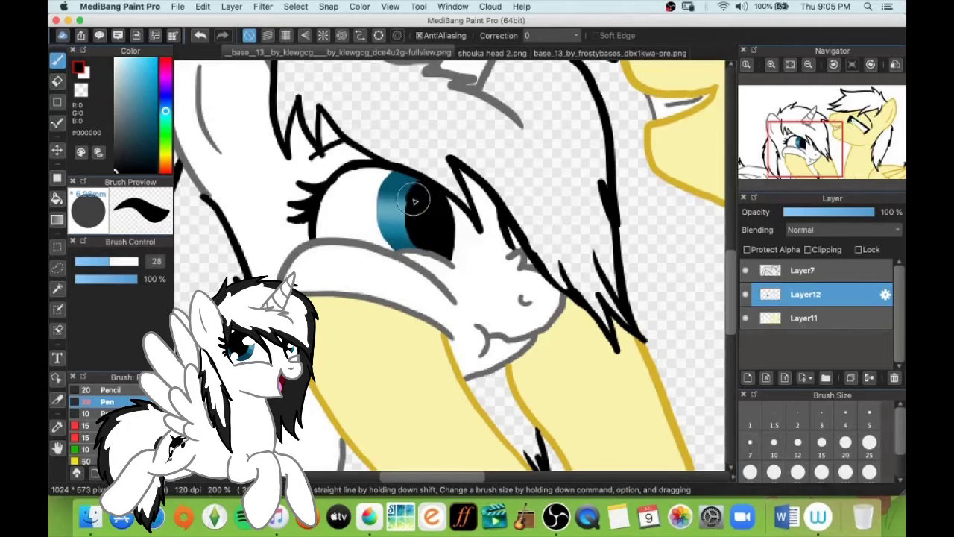
pyautogui.click(389, 198)
pyautogui.click(411, 237)
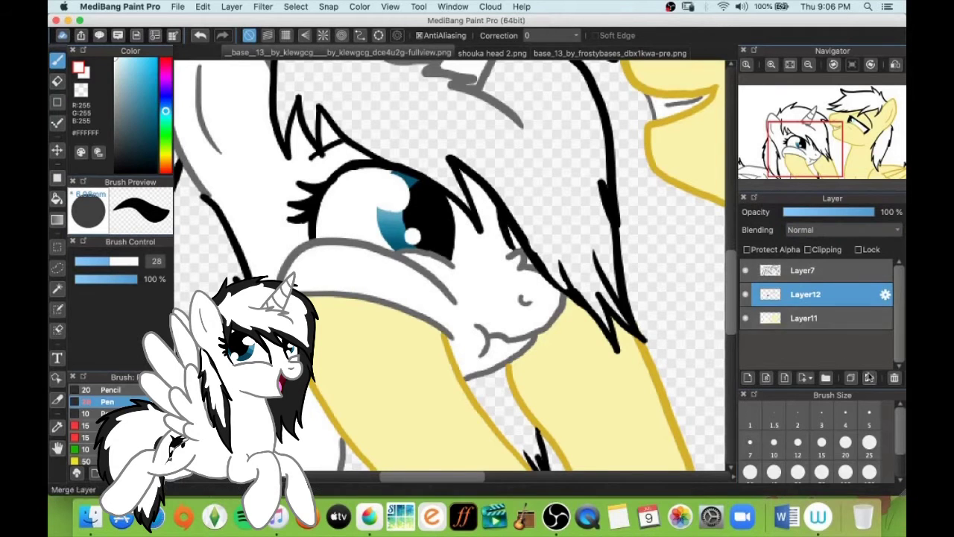
# Merge the eye layer into the base colors and, on a new layer beneath, paint the hair under the unicorn's chin sampled grey #2A2A2A.
pyautogui.moveTo(805, 295); pyautogui.dragTo(802, 325)
pyautogui.click(492, 52)
pyautogui.click(58, 427)
pyautogui.click(373, 365)
pyautogui.click(57, 60)
pyautogui.click(414, 53)
pyautogui.moveTo(486, 383); pyautogui.dragTo(524, 435)
pyautogui.scroll(-3, 524, 435)
# Touch up the hair tip below the unicorn's chin on the line-art layer with a 10.3 px pen, and resample dark grey #2A2A2A.
pyautogui.click(57, 427)
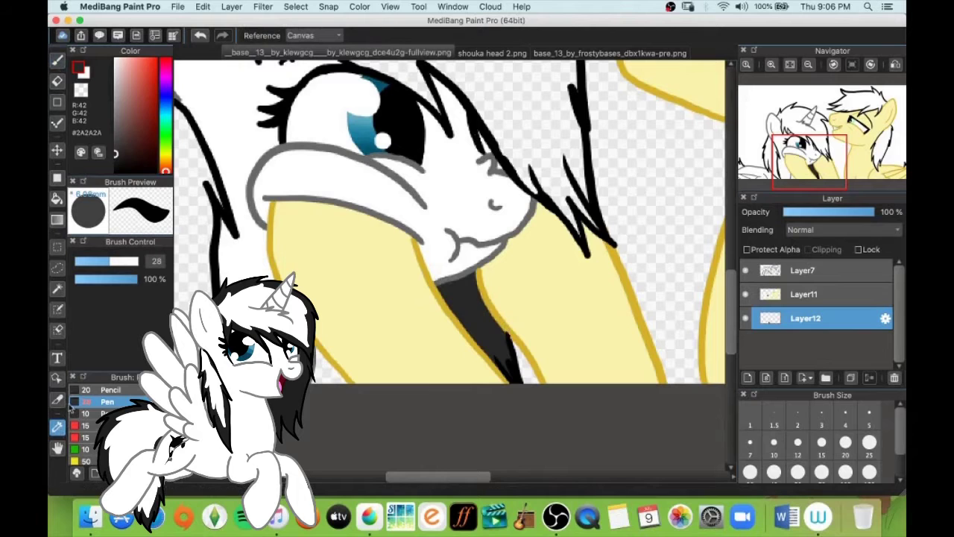
pyautogui.click(492, 320)
pyautogui.click(57, 60)
pyautogui.click(804, 270)
pyautogui.click(88, 261)
pyautogui.moveTo(506, 329); pyautogui.dragTo(515, 344)
pyautogui.click(58, 427)
pyautogui.click(481, 313)
pyautogui.click(57, 61)
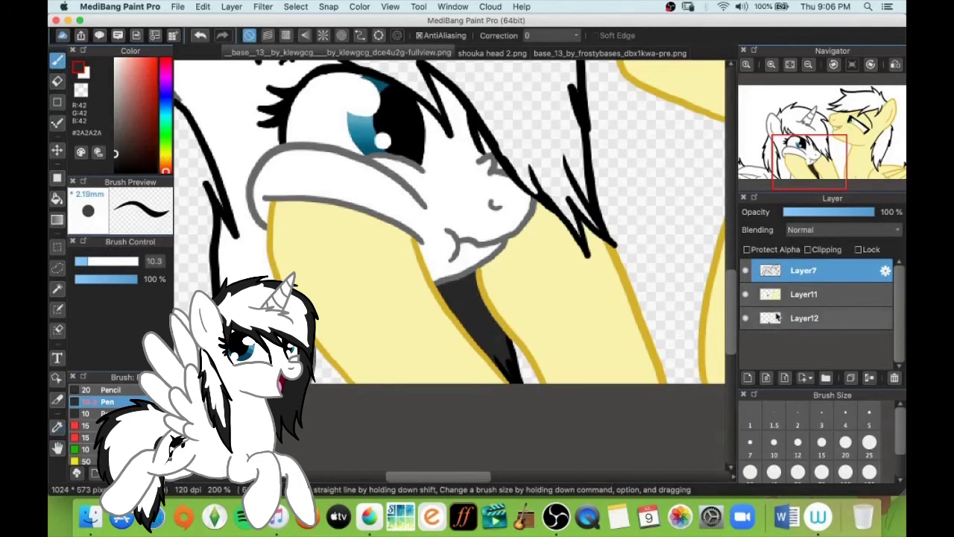
# Paint the unicorn's back mane and tail dark grey #2A2A2A on Layer12 with a 23 px pen.
pyautogui.click(777, 318)
pyautogui.click(104, 260)
pyautogui.hscroll(-5, 332, 361)
pyautogui.moveTo(361, 262); pyautogui.dragTo(373, 328)
pyautogui.moveTo(381, 270); pyautogui.dragTo(411, 350)
pyautogui.moveTo(408, 195)
pyautogui.mouseDown()
pyautogui.moveTo(441, 280)
pyautogui.moveTo(354, 213)
pyautogui.moveTo(415, 198)
pyautogui.moveTo(376, 186)
pyautogui.mouseUp()
pyautogui.hscroll(-5, 376, 186)
pyautogui.moveTo(388, 267); pyautogui.dragTo(355, 245)
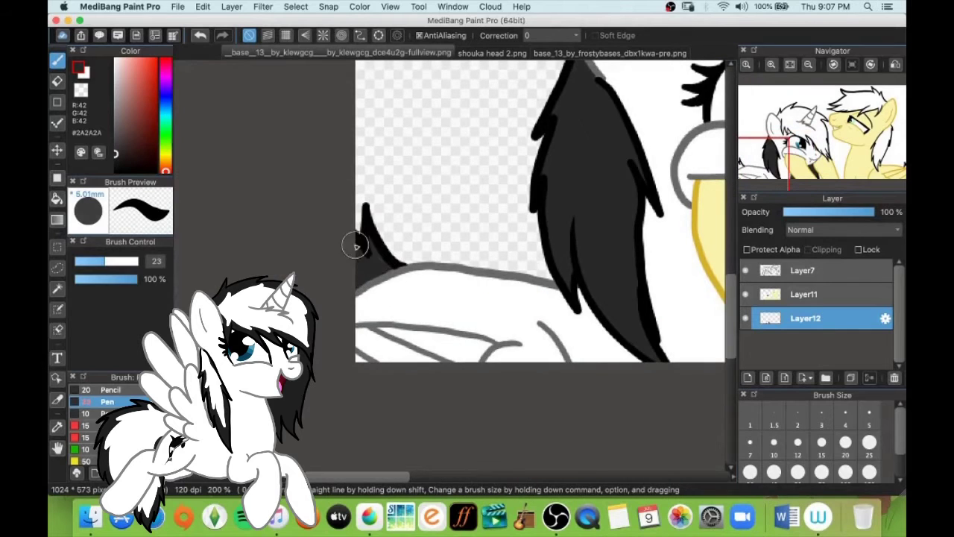
# Paint the unicorn's head mane and forelock dark grey #2A2A2A on Layer12 with a 40 px pen.
pyautogui.hscroll(5, 354, 245)
pyautogui.scroll(3, 354, 245)
pyautogui.click(117, 261)
pyautogui.moveTo(338, 140)
pyautogui.mouseDown()
pyautogui.moveTo(386, 168)
pyautogui.moveTo(646, 418)
pyautogui.moveTo(647, 343)
pyautogui.moveTo(520, 228)
pyautogui.moveTo(460, 149)
pyautogui.moveTo(302, 125)
pyautogui.moveTo(319, 105)
pyautogui.mouseUp()
pyautogui.scroll(4, 387, 103)
pyautogui.hscroll(-4, 387, 103)
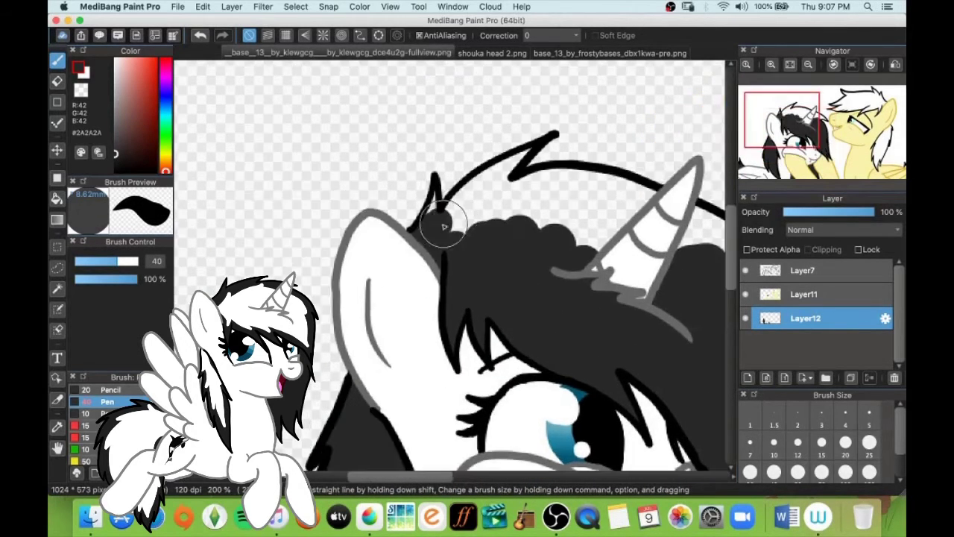
pyautogui.moveTo(444, 226)
pyautogui.mouseDown()
pyautogui.moveTo(469, 191)
pyautogui.moveTo(529, 150)
pyautogui.moveTo(515, 190)
pyautogui.moveTo(493, 190)
pyautogui.moveTo(615, 218)
pyautogui.moveTo(617, 198)
pyautogui.moveTo(668, 179)
pyautogui.moveTo(701, 196)
pyautogui.mouseUp()
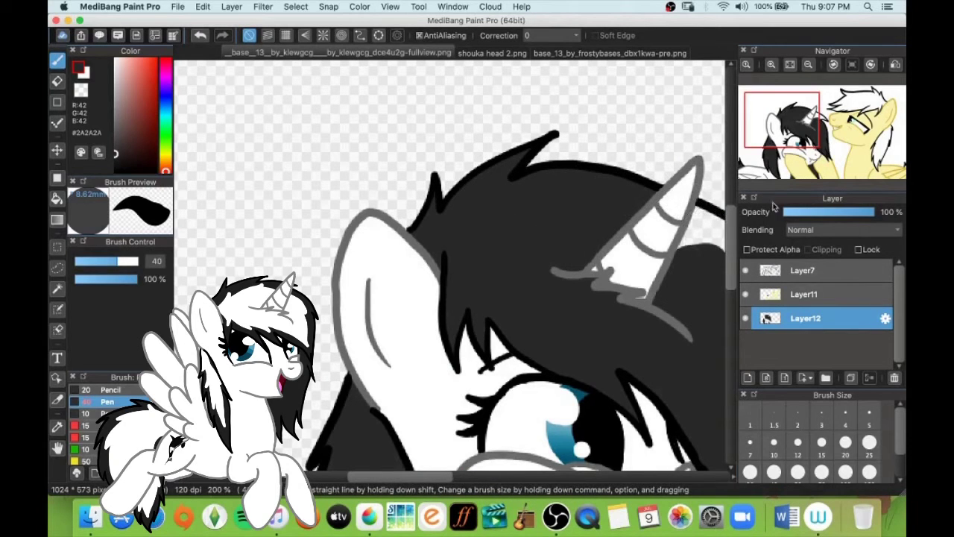
# Paint the yellow pony's neck mane dark grey #2A2A2A on Layer12 with the 40 px pen, erasing overspill with an 11.2 px eraser.
pyautogui.hscroll(5, 539, 134)
pyautogui.scroll(-2, 539, 134)
pyautogui.hscroll(10, 538, 134)
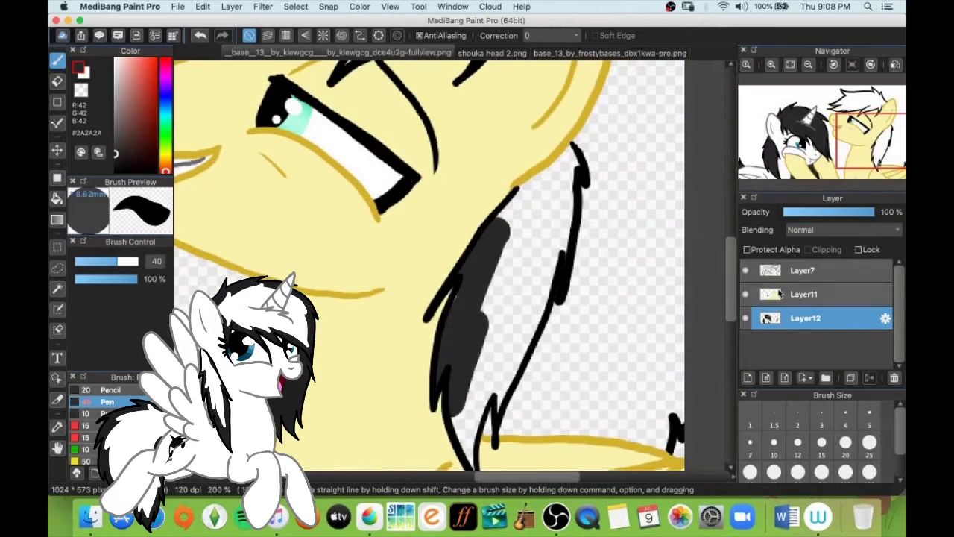
pyautogui.click(779, 294)
pyautogui.click(781, 318)
pyautogui.moveTo(493, 386)
pyautogui.mouseDown()
pyautogui.moveTo(463, 455)
pyautogui.moveTo(487, 425)
pyautogui.mouseUp()
pyautogui.click(58, 81)
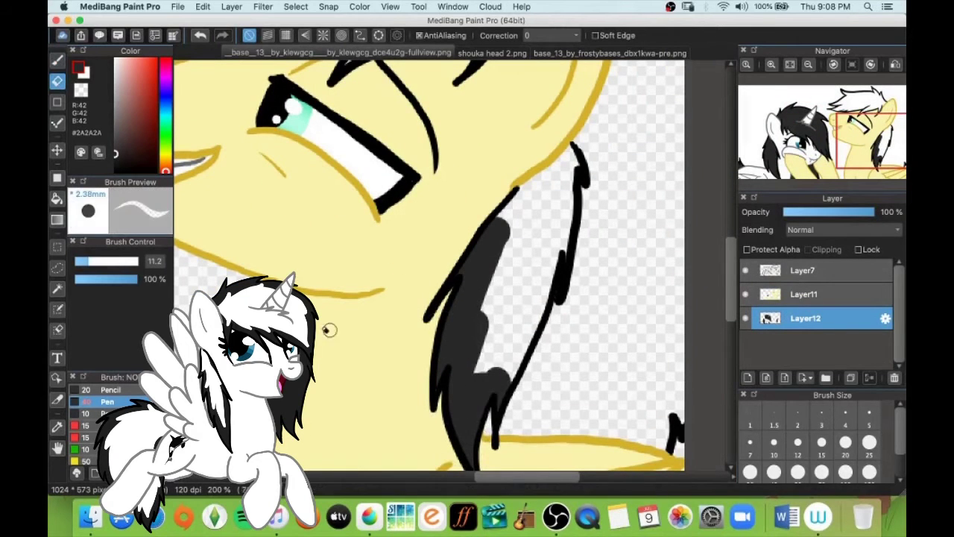
pyautogui.click(57, 60)
pyautogui.moveTo(506, 292)
pyautogui.mouseDown()
pyautogui.moveTo(504, 365)
pyautogui.moveTo(540, 279)
pyautogui.moveTo(539, 257)
pyautogui.mouseUp()
pyautogui.click(57, 82)
pyautogui.moveTo(539, 334); pyautogui.dragTo(522, 379)
pyautogui.click(57, 61)
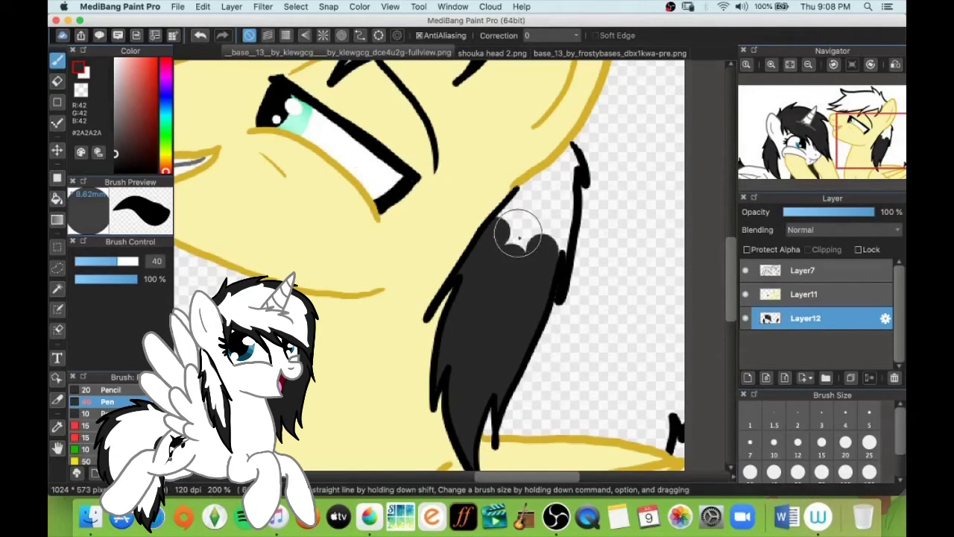
pyautogui.moveTo(518, 234)
pyautogui.mouseDown()
pyautogui.moveTo(559, 199)
pyautogui.moveTo(545, 173)
pyautogui.moveTo(556, 158)
pyautogui.moveTo(584, 154)
pyautogui.mouseUp()
# Touch up the yellow body beside the neck mane on Layer11 with its sampled color, and resample dark grey #2A2A2A for Layer12.
pyautogui.click(58, 81)
pyautogui.click(781, 294)
pyautogui.click(57, 427)
pyautogui.click(298, 208)
pyautogui.click(57, 61)
pyautogui.click(57, 427)
pyautogui.click(484, 291)
pyautogui.click(57, 81)
pyautogui.click(781, 317)
pyautogui.click(57, 60)
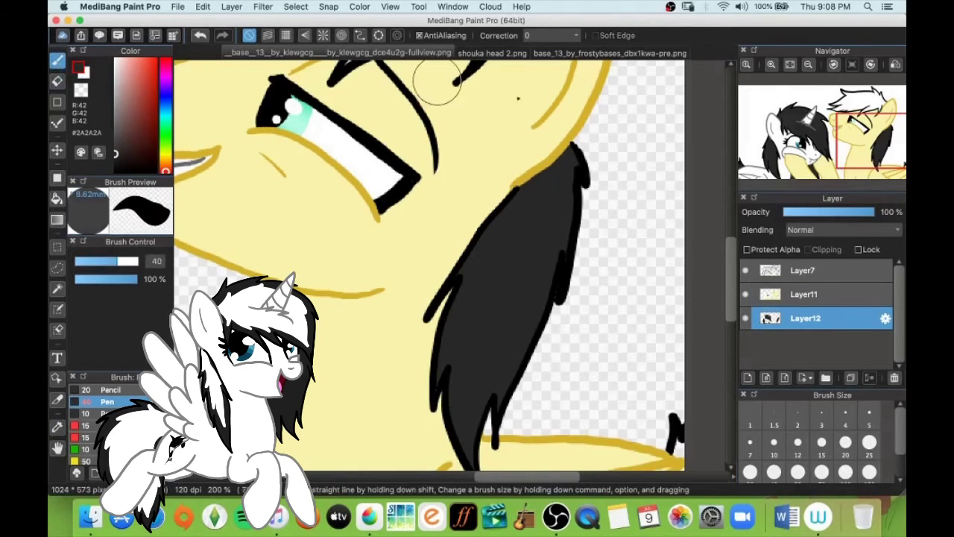
# Paint the yellow pony's head mane dark grey #2A2A2A on Layer12 with the 40 px pen, cleaning the edges with the eraser.
pyautogui.click(886, 158)
pyautogui.click(57, 81)
pyautogui.click(855, 112)
pyautogui.click(58, 60)
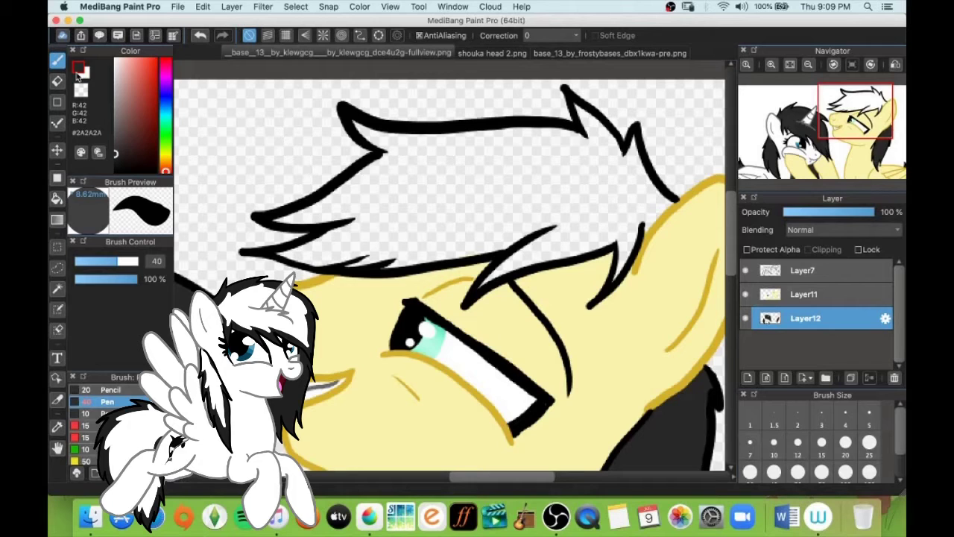
pyautogui.moveTo(387, 257)
pyautogui.mouseDown()
pyautogui.moveTo(522, 215)
pyautogui.moveTo(617, 272)
pyautogui.moveTo(623, 183)
pyautogui.mouseUp()
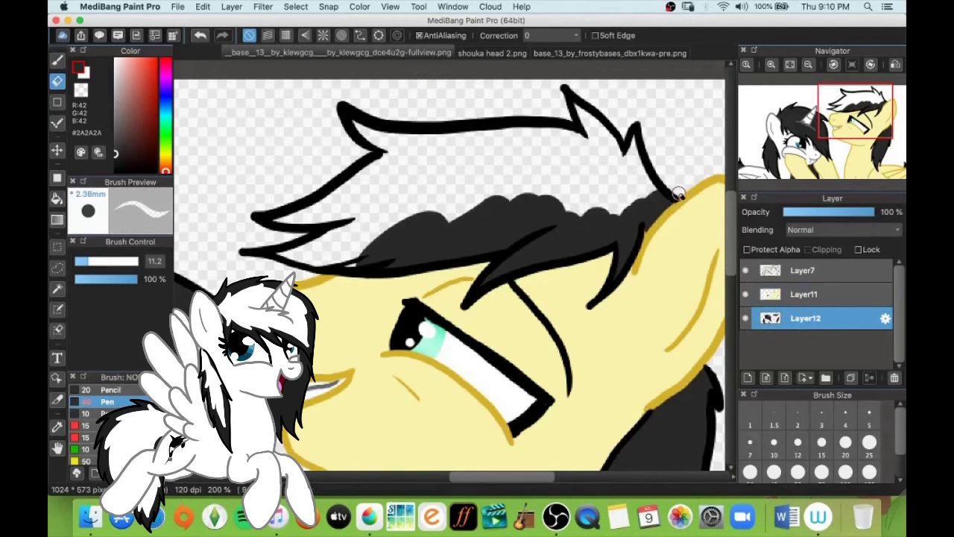
pyautogui.moveTo(319, 249)
pyautogui.mouseDown()
pyautogui.moveTo(348, 264)
pyautogui.moveTo(321, 219)
pyautogui.moveTo(282, 218)
pyautogui.moveTo(361, 183)
pyautogui.moveTo(385, 134)
pyautogui.moveTo(325, 136)
pyautogui.moveTo(406, 154)
pyautogui.moveTo(441, 144)
pyautogui.moveTo(520, 181)
pyautogui.moveTo(635, 177)
pyautogui.moveTo(625, 151)
pyautogui.moveTo(577, 109)
pyautogui.mouseUp()
pyautogui.press('e')
pyautogui.press('b')
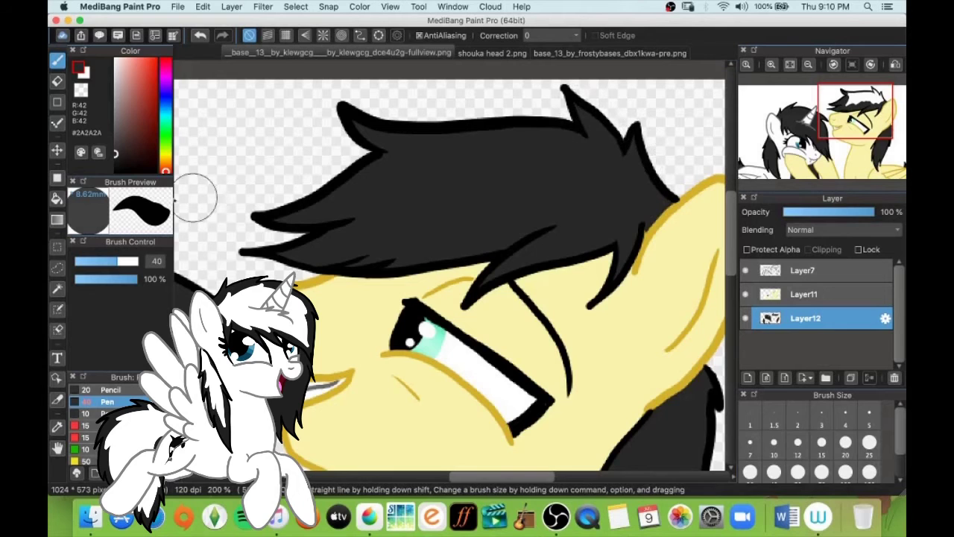
pyautogui.click(805, 294)
pyautogui.click(869, 378)
pyautogui.click(747, 378)
pyautogui.click(803, 148)
pyautogui.moveTo(803, 147); pyautogui.dragTo(805, 145)
pyautogui.click(894, 378)
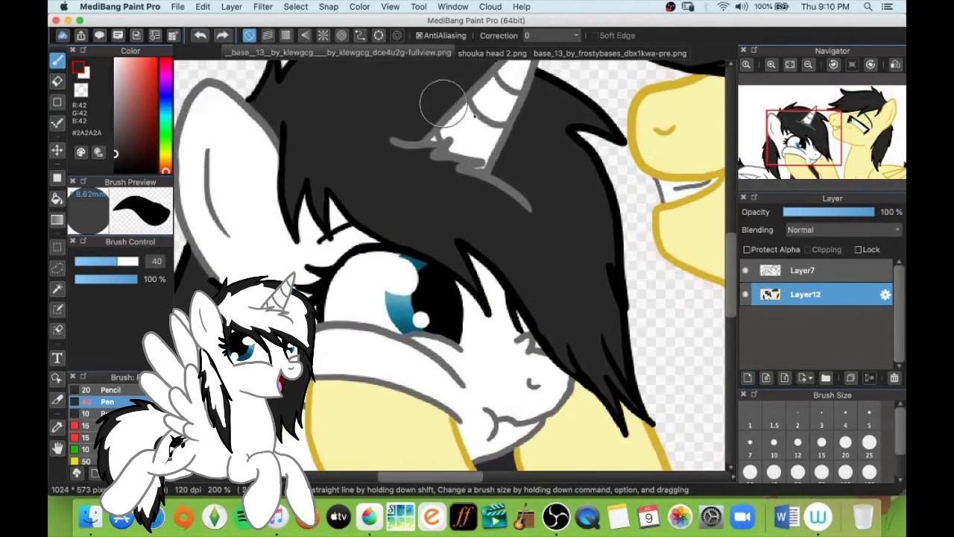
pyautogui.click(202, 35)
# With alpha protected on Layer12, outline jagged white #FFFFFF streaks in the unicorn's head mane with a 14.8 px pen.
pyautogui.click(797, 318)
pyautogui.click(115, 59)
pyautogui.moveTo(116, 261); pyautogui.dragTo(94, 266)
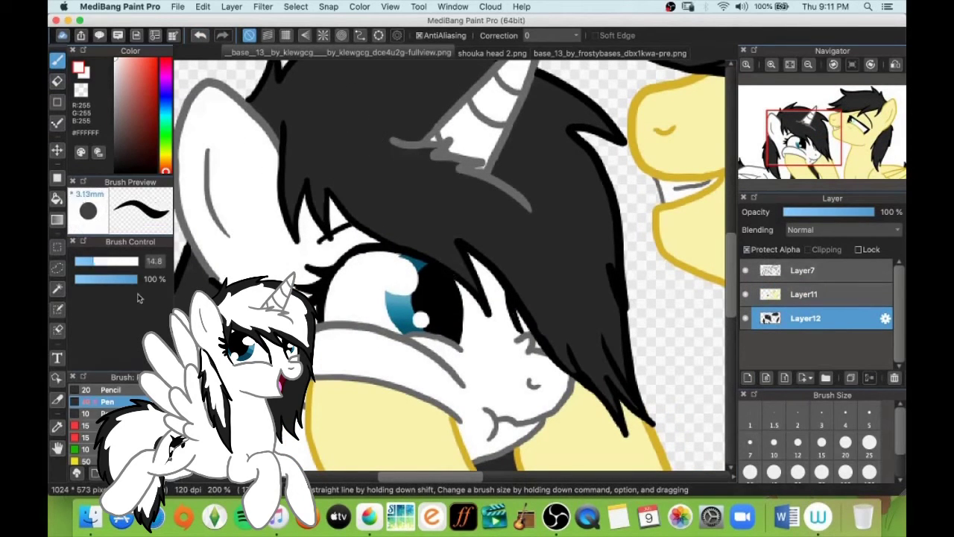
pyautogui.click(807, 131)
pyautogui.moveTo(269, 210)
pyautogui.mouseDown()
pyautogui.moveTo(500, 232)
pyautogui.moveTo(469, 334)
pyautogui.moveTo(393, 290)
pyautogui.mouseUp()
pyautogui.moveTo(270, 212)
pyautogui.mouseDown()
pyautogui.moveTo(252, 228)
pyautogui.moveTo(269, 217)
pyautogui.moveTo(346, 293)
pyautogui.moveTo(432, 322)
pyautogui.mouseUp()
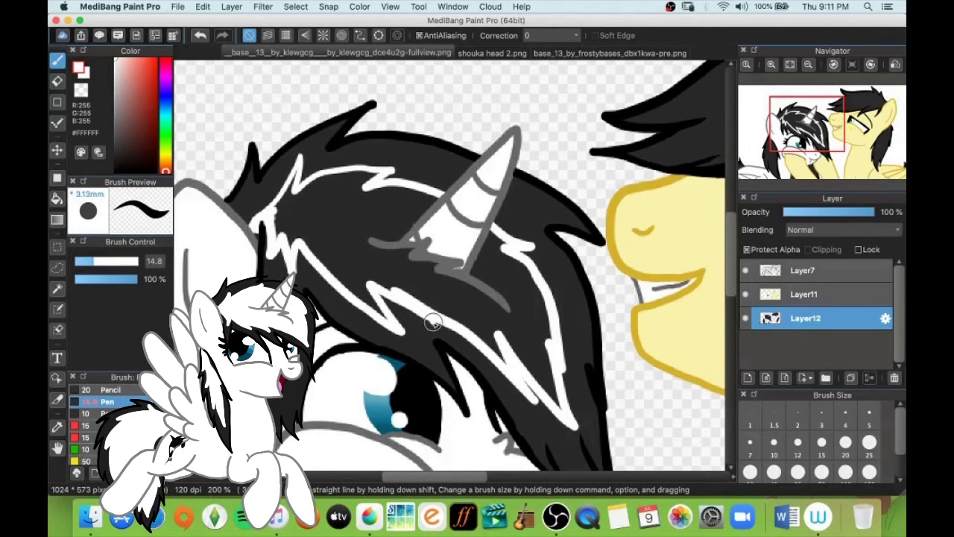
pyautogui.moveTo(403, 180)
pyautogui.mouseDown()
pyautogui.moveTo(521, 212)
pyautogui.moveTo(499, 226)
pyautogui.mouseUp()
pyautogui.moveTo(298, 193)
pyautogui.mouseDown()
pyautogui.moveTo(418, 161)
pyautogui.moveTo(404, 181)
pyautogui.mouseUp()
pyautogui.moveTo(493, 212); pyautogui.dragTo(513, 216)
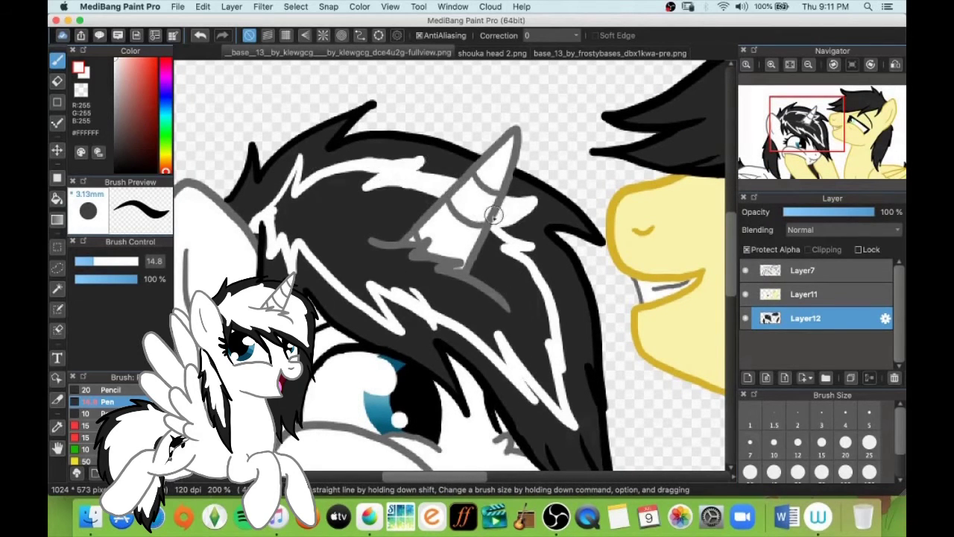
# Fill the outlined streaks in the unicorn's head mane with white using a 26 px pen.
pyautogui.moveTo(94, 262); pyautogui.dragTo(108, 263)
pyautogui.moveTo(276, 231); pyautogui.dragTo(281, 216)
pyautogui.moveTo(298, 173)
pyautogui.mouseDown()
pyautogui.moveTo(328, 216)
pyautogui.moveTo(313, 239)
pyautogui.moveTo(372, 298)
pyautogui.moveTo(432, 193)
pyautogui.moveTo(375, 180)
pyautogui.moveTo(439, 283)
pyautogui.moveTo(544, 372)
pyautogui.moveTo(532, 336)
pyautogui.mouseUp()
# Paint white #FFFFFF streaks in the unicorn's back mane and tail with the 26 px pen.
pyautogui.scroll(-5, 532, 335)
pyautogui.hscroll(-5, 532, 336)
pyautogui.moveTo(436, 159)
pyautogui.mouseDown()
pyautogui.moveTo(416, 189)
pyautogui.moveTo(429, 311)
pyautogui.moveTo(459, 250)
pyautogui.moveTo(437, 157)
pyautogui.moveTo(442, 303)
pyautogui.moveTo(452, 273)
pyautogui.mouseUp()
pyautogui.click(756, 179)
pyautogui.moveTo(322, 199)
pyautogui.mouseDown()
pyautogui.moveTo(334, 214)
pyautogui.moveTo(331, 231)
pyautogui.mouseUp()
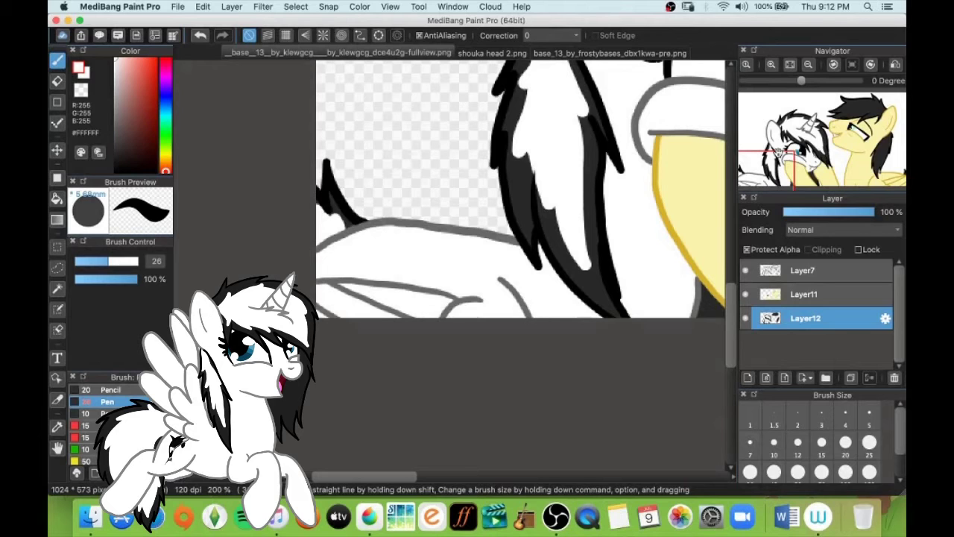
# Merge Layer11 into Layer12, and on a new layer above it paint dark red #A10E00 blush marks on both ponies' cheeks.
pyautogui.click(804, 295)
pyautogui.click(870, 378)
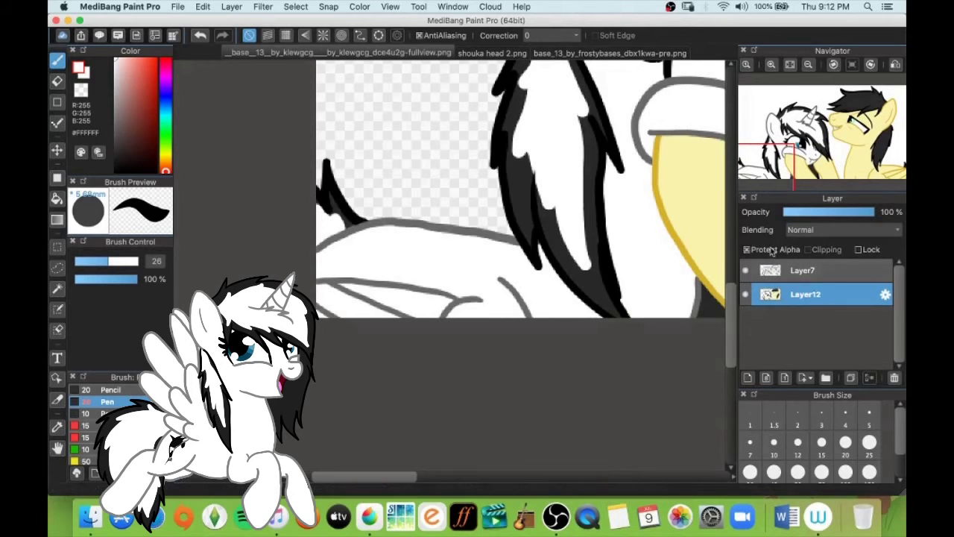
pyautogui.click(747, 378)
pyautogui.click(799, 150)
pyautogui.click(156, 100)
pyautogui.moveTo(341, 257)
pyautogui.mouseDown()
pyautogui.moveTo(364, 248)
pyautogui.moveTo(469, 274)
pyautogui.mouseUp()
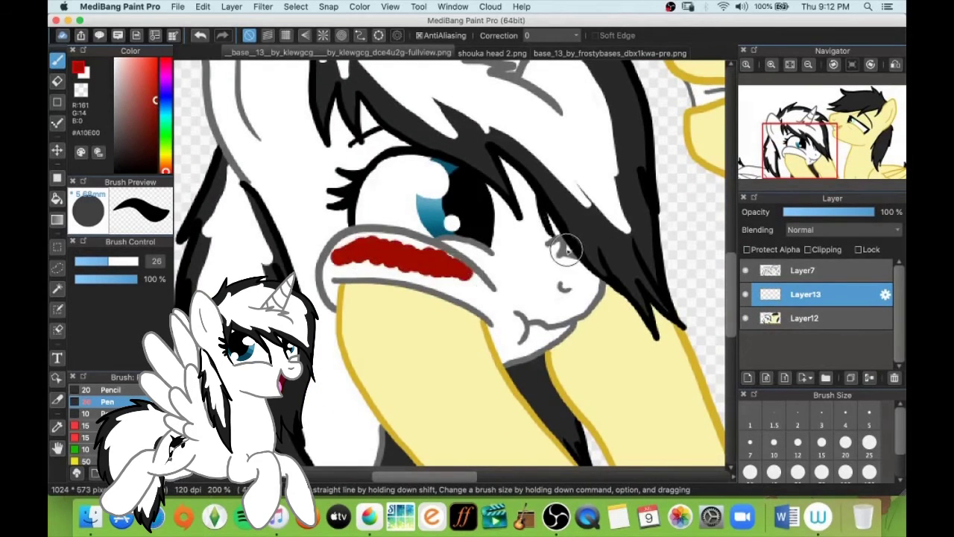
pyautogui.click(837, 134)
pyautogui.moveTo(528, 198)
pyautogui.mouseDown()
pyautogui.moveTo(615, 262)
pyautogui.moveTo(571, 226)
pyautogui.moveTo(594, 240)
pyautogui.mouseUp()
# Add pink #FFB6F2 strokes over the blush marks on both ponies and set the blush layer's opacity to 60%.
pyautogui.click(165, 73)
pyautogui.click(126, 59)
pyautogui.click(805, 145)
pyautogui.moveTo(304, 292); pyautogui.dragTo(412, 316)
pyautogui.click(853, 213)
pyautogui.click(808, 65)
pyautogui.click(839, 213)
# Soften both ponies' blush marks with a 105 px Blur brush and set the blush layer's opacity to 71%.
pyautogui.scroll(-5, 112, 426)
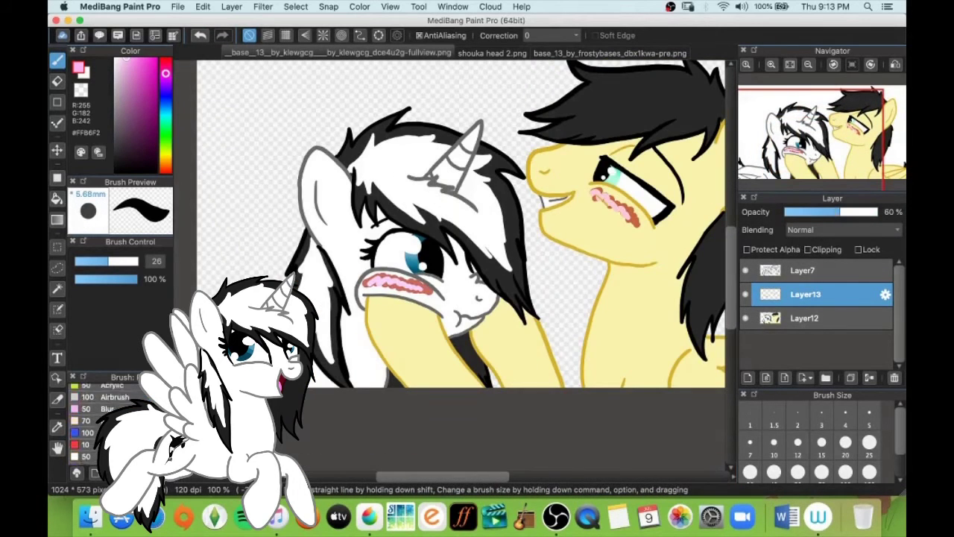
pyautogui.click(109, 400)
pyautogui.click(135, 261)
pyautogui.moveTo(372, 283); pyautogui.dragTo(402, 313)
pyautogui.moveTo(596, 198); pyautogui.dragTo(633, 222)
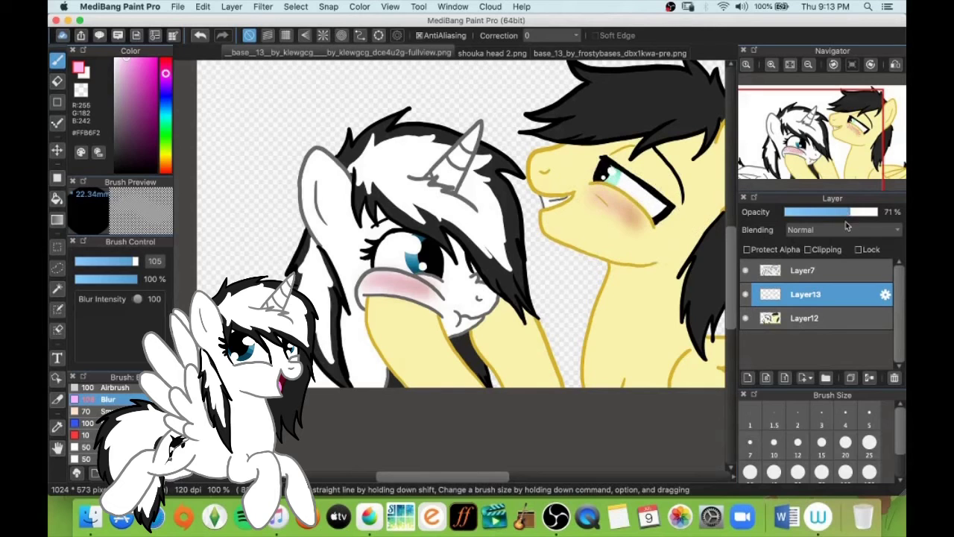
# Paint the whole background teal #00A69D with a 208 px pen on a new bottom layer.
pyautogui.click(748, 377)
pyautogui.click(166, 116)
pyautogui.click(155, 99)
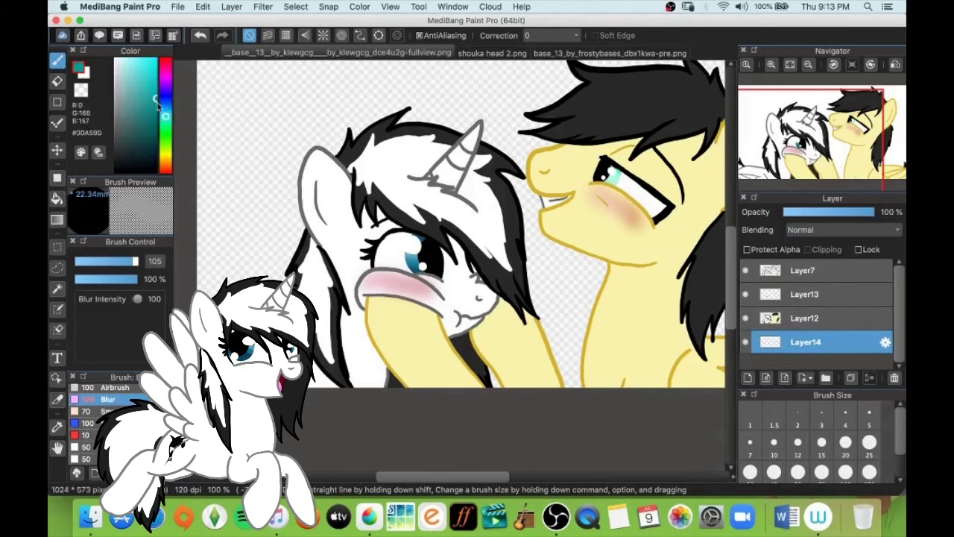
pyautogui.scroll(5, 112, 421)
pyautogui.click(108, 402)
pyautogui.click(137, 262)
pyautogui.click(790, 65)
pyautogui.moveTo(492, 298)
pyautogui.mouseDown()
pyautogui.moveTo(235, 291)
pyautogui.moveTo(583, 111)
pyautogui.moveTo(690, 336)
pyautogui.mouseUp()
# Airbrush a pale cyan #BDF6F3 glow around both ponies on a new layer at 162 px and 69% opacity, and merge it into the background.
pyautogui.click(124, 62)
pyautogui.click(748, 377)
pyautogui.scroll(-5, 112, 421)
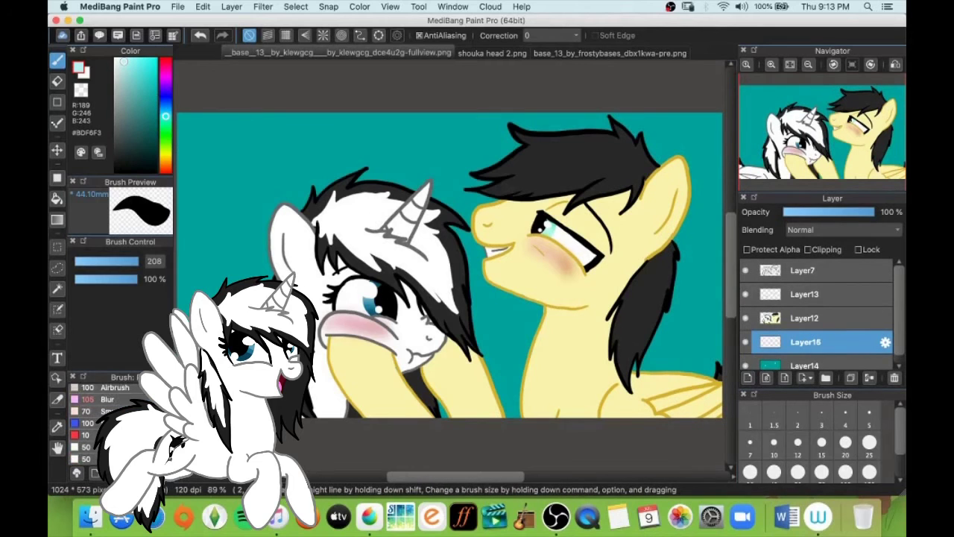
pyautogui.click(115, 388)
pyautogui.click(137, 262)
pyautogui.moveTo(273, 242)
pyautogui.mouseDown()
pyautogui.moveTo(298, 209)
pyautogui.moveTo(365, 179)
pyautogui.moveTo(466, 330)
pyautogui.moveTo(488, 250)
pyautogui.moveTo(687, 162)
pyautogui.moveTo(695, 393)
pyautogui.mouseUp()
pyautogui.click(869, 378)
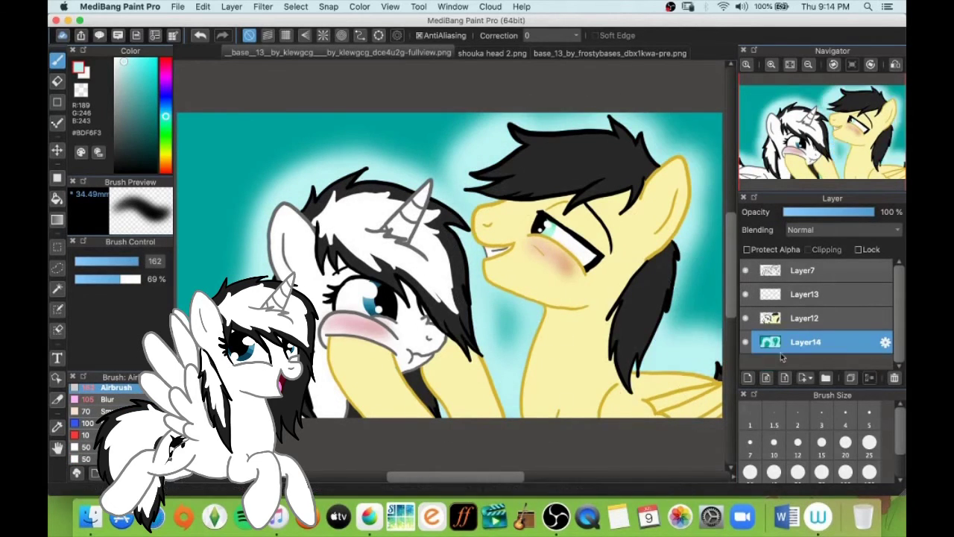
# Add a black text caption above the line art in the canvas's upper-left corner reading "Love you my cute flats dollface".
pyautogui.click(832, 272)
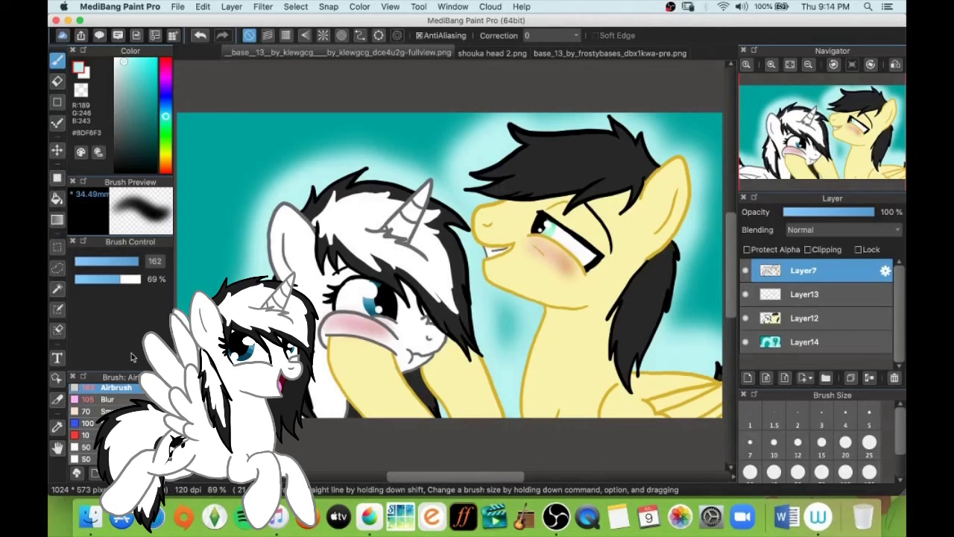
pyautogui.click(57, 357)
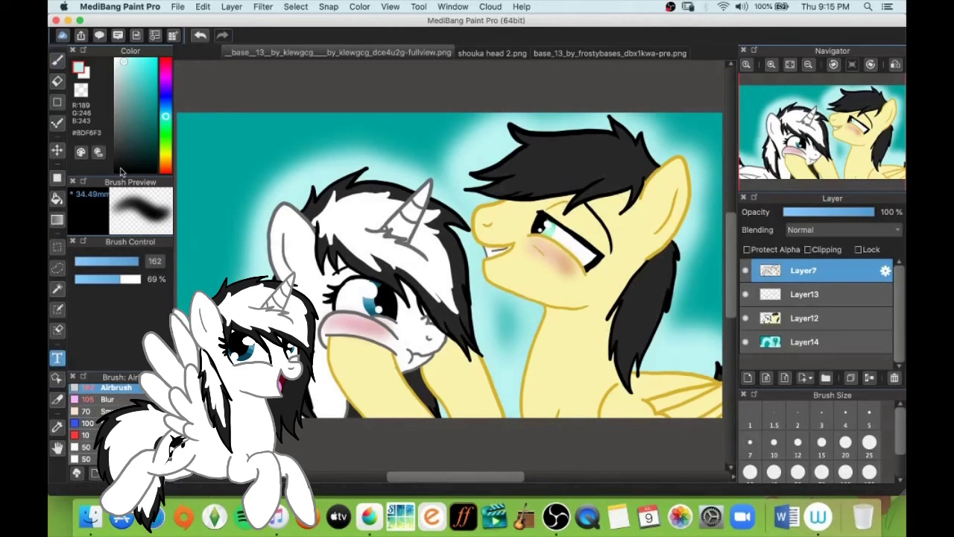
pyautogui.click(118, 172)
pyautogui.click(184, 151)
pyautogui.write('Love you my cute')
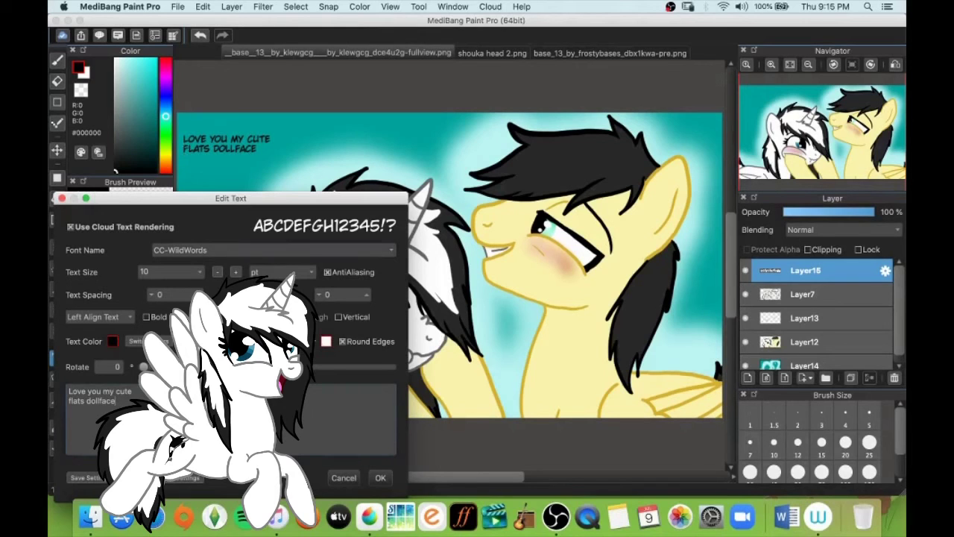
# Set the caption's text size to 18 pt and its color to red with a white outline.
pyautogui.click(199, 272)
pyautogui.click(166, 341)
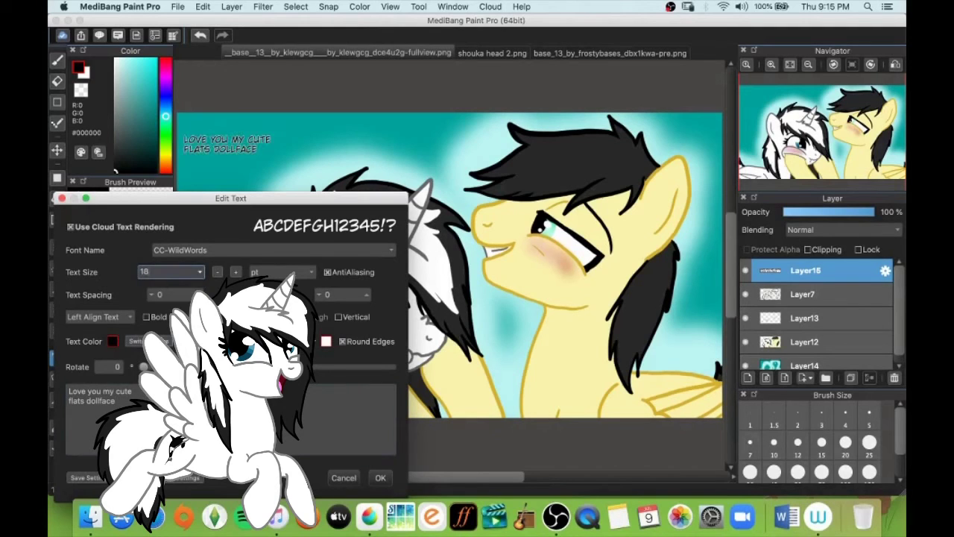
pyautogui.click(111, 341)
pyautogui.click(244, 437)
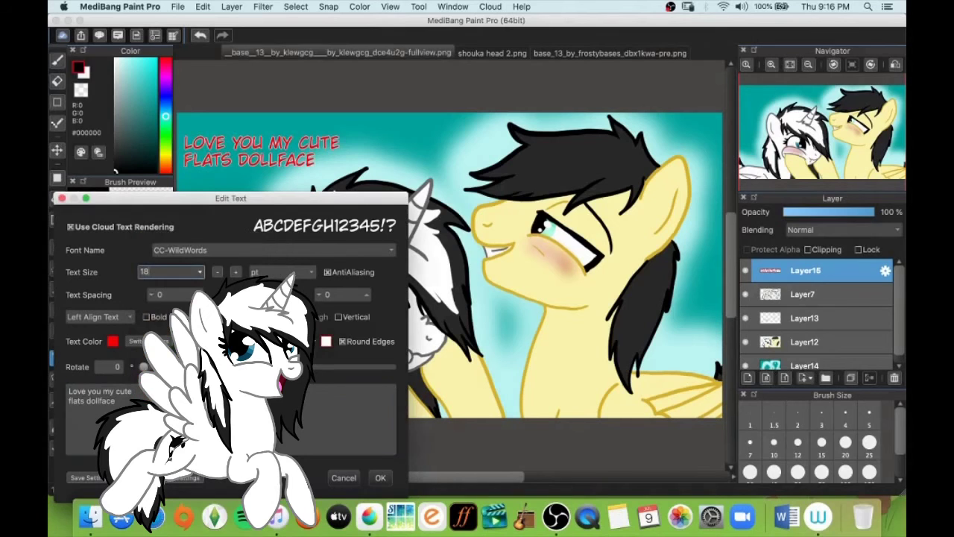
pyautogui.click(381, 477)
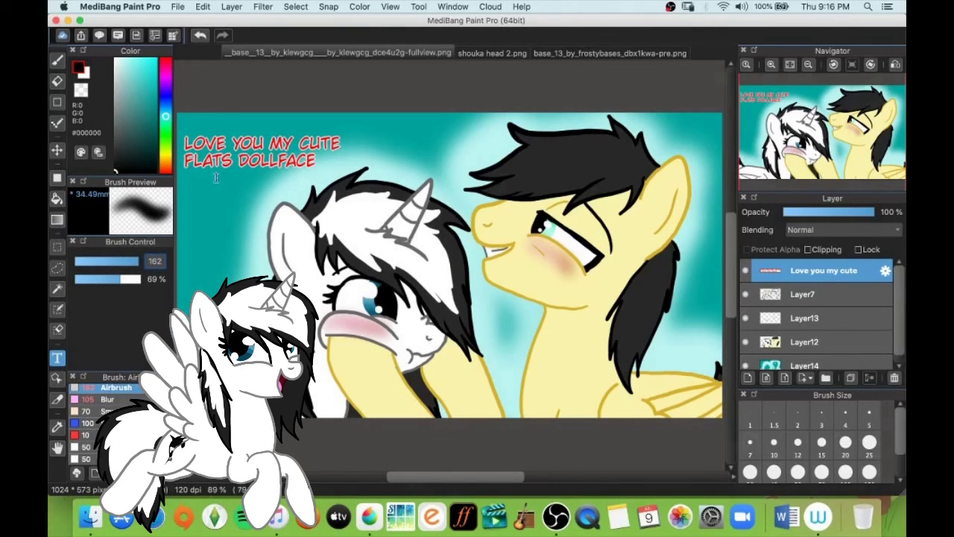
# Reopen the caption for editing and choose a larger text size.
pyautogui.click(216, 177)
pyautogui.click(195, 273)
pyautogui.click(190, 284)
pyautogui.click(383, 479)
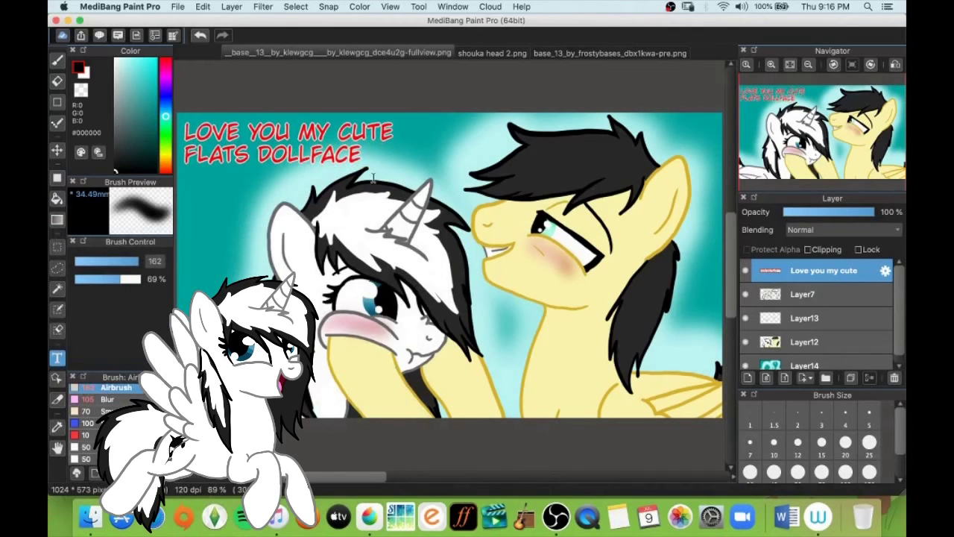
# Sign the artwork in red in the canvas's upper-right corner with a thin pen on a new top layer.
pyautogui.click(748, 377)
pyautogui.click(863, 134)
pyautogui.click(771, 65)
pyautogui.click(772, 65)
pyautogui.click(771, 65)
pyautogui.click(772, 65)
pyautogui.click(888, 98)
pyautogui.click(166, 61)
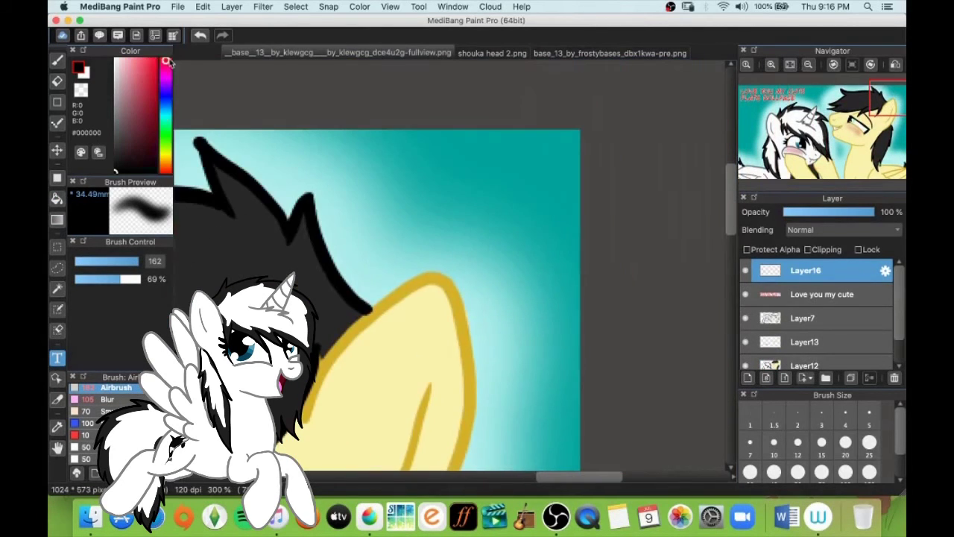
pyautogui.scroll(5, 112, 425)
pyautogui.click(107, 402)
pyautogui.click(79, 262)
pyautogui.click(57, 61)
pyautogui.moveTo(435, 150); pyautogui.dragTo(428, 166)
pyautogui.moveTo(445, 137); pyautogui.dragTo(473, 173)
pyautogui.moveTo(497, 134)
pyautogui.mouseDown()
pyautogui.moveTo(512, 177)
pyautogui.moveTo(537, 176)
pyautogui.mouseUp()
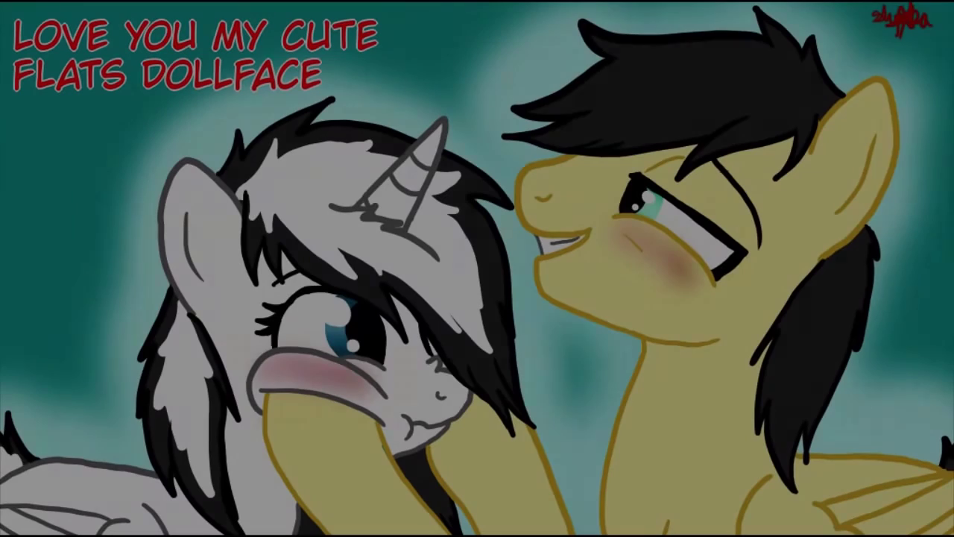